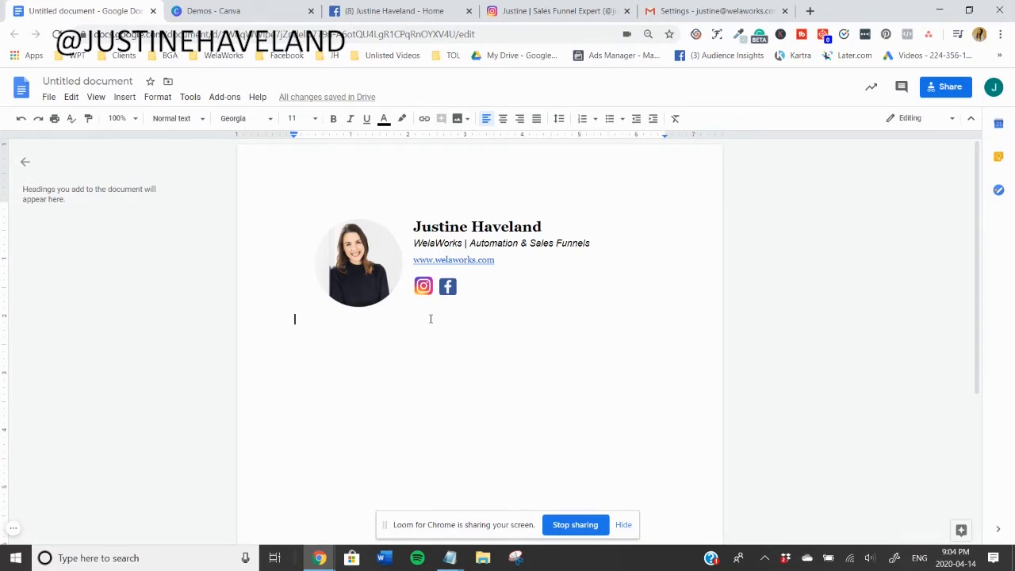
# Delete the existing signature with the photo, text and social icons, leaving the document empty.
pyautogui.press('Return')
pyautogui.moveTo(322, 194); pyautogui.dragTo(548, 347)
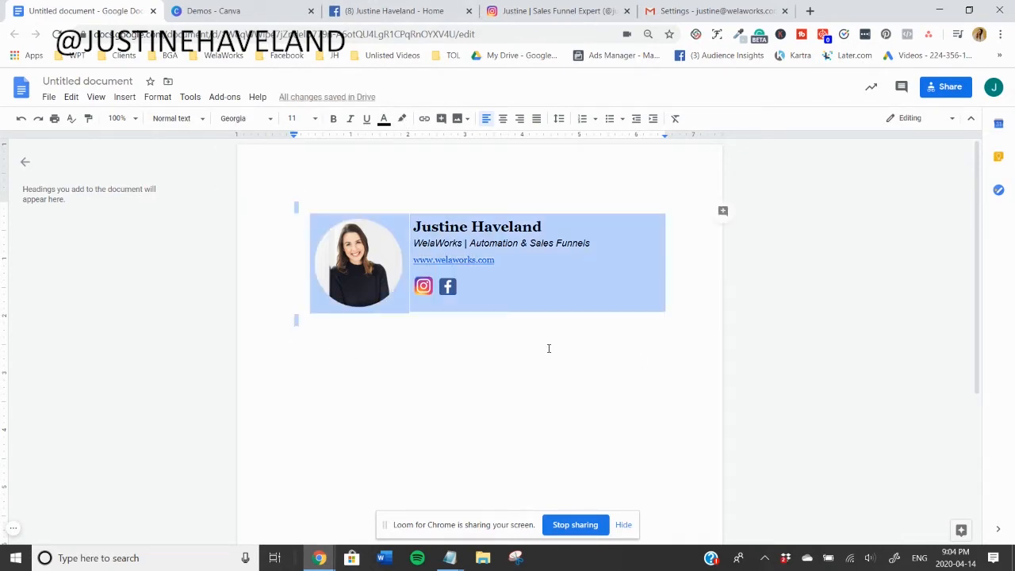
pyautogui.press('BackSpace')
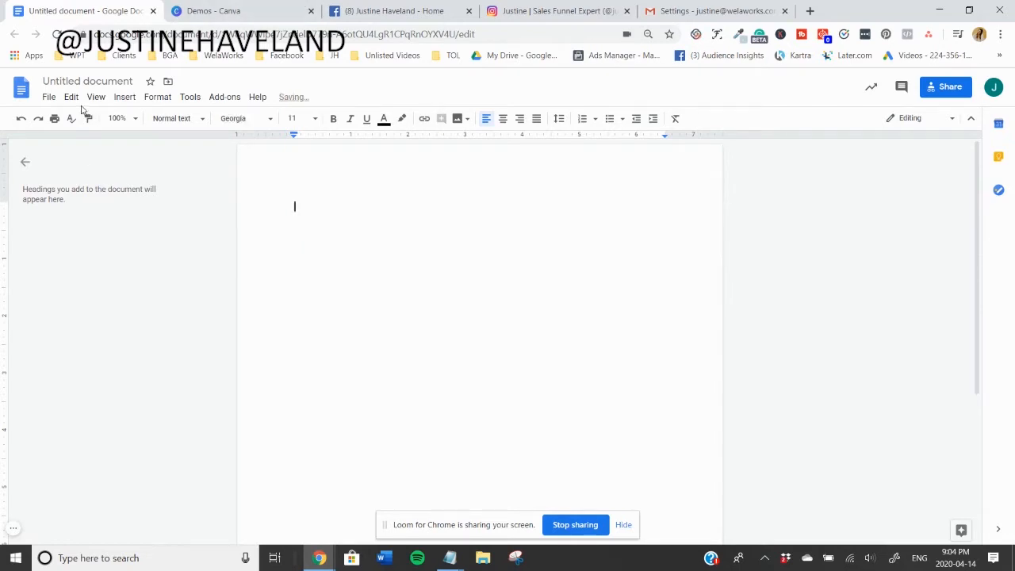
# Insert a table with two columns and one row, and remove it again.
pyautogui.click(124, 96)
pyautogui.moveTo(173, 141)
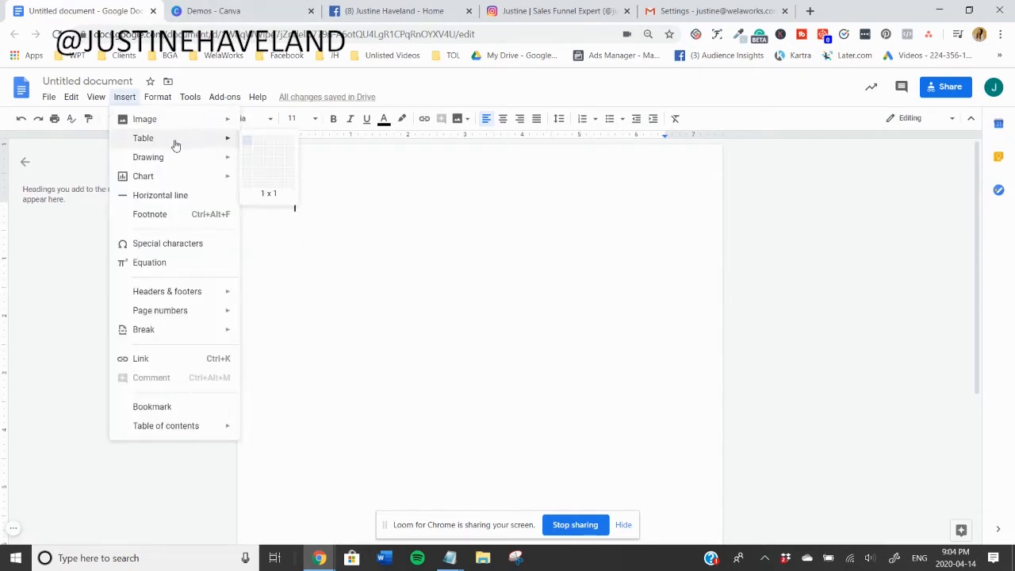
pyautogui.click(256, 147)
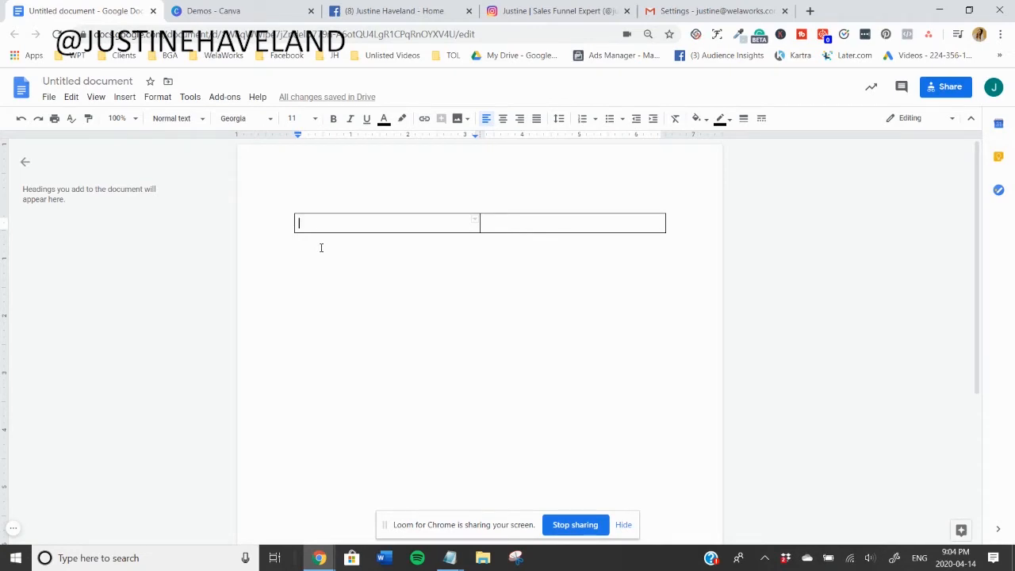
pyautogui.moveTo(316, 248); pyautogui.dragTo(293, 213)
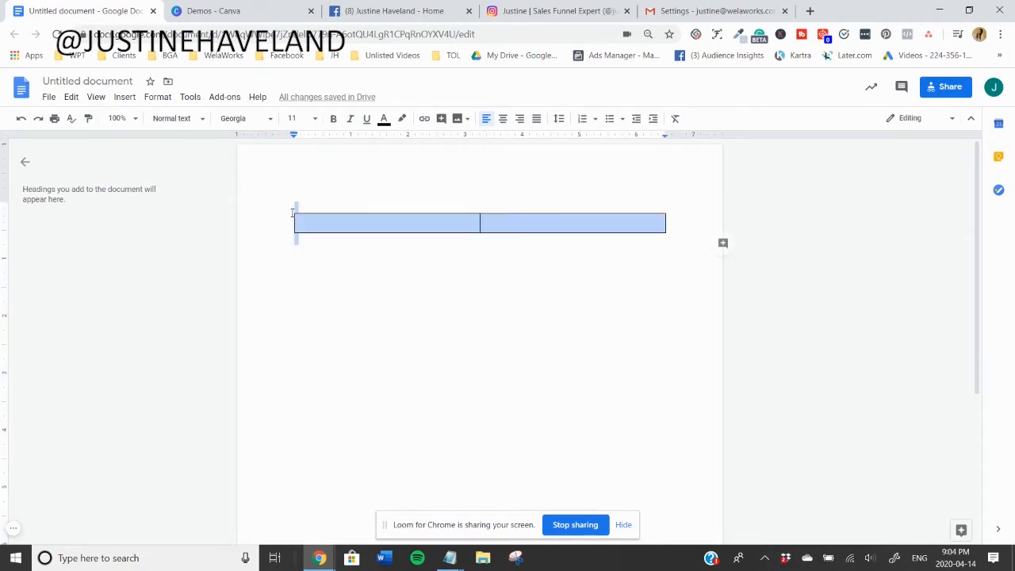
pyautogui.press('BackSpace')
# Insert a table with two columns and two rows in the document.
pyautogui.click(125, 97)
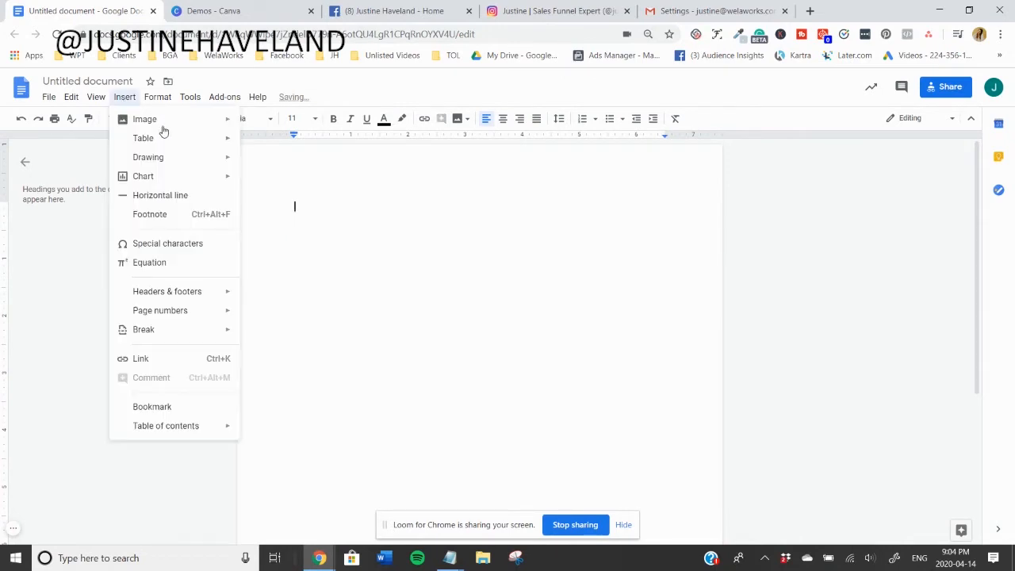
pyautogui.moveTo(171, 146)
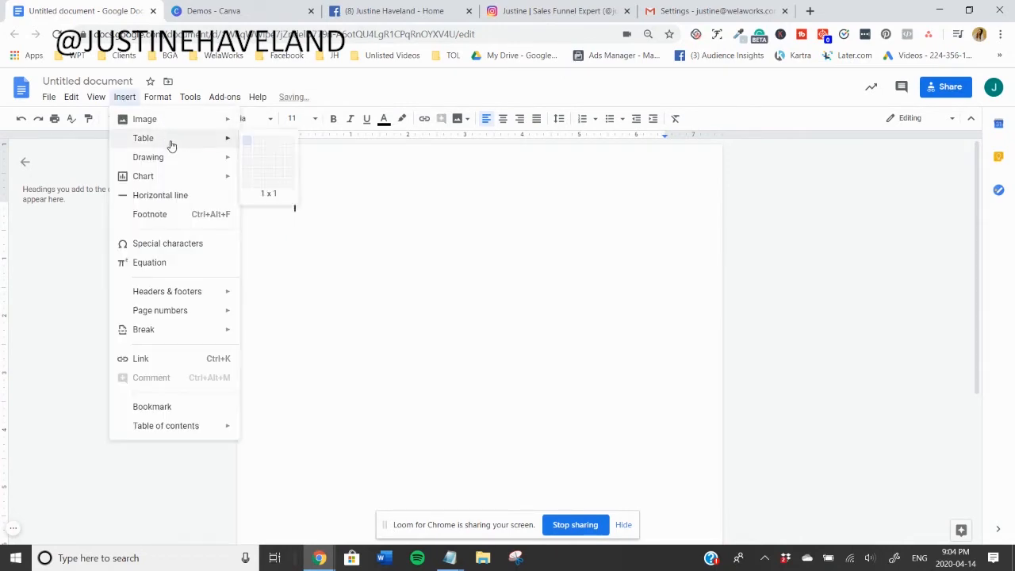
pyautogui.click(258, 157)
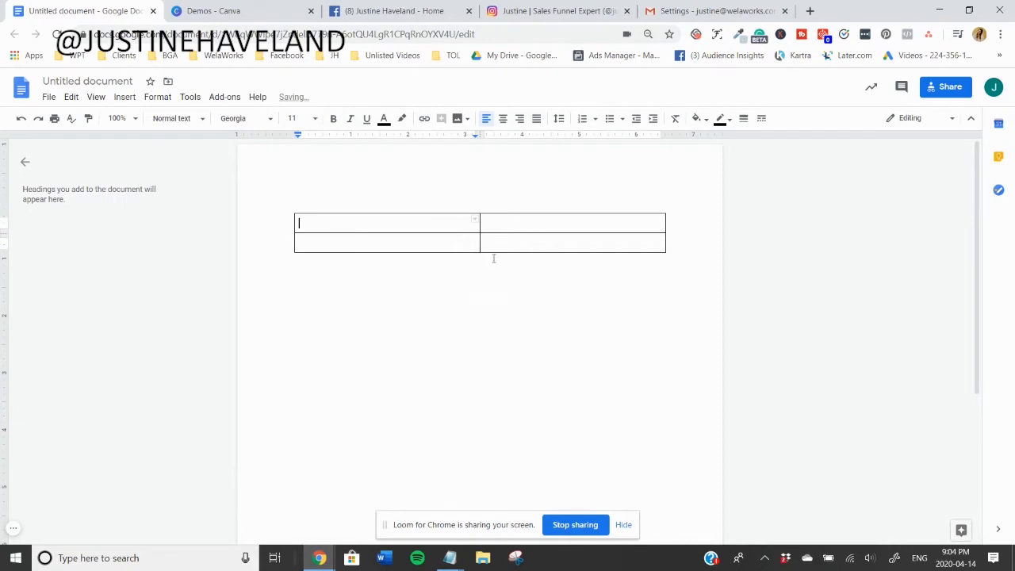
# Merge the two cells of the table's bottom row into one cell.
pyautogui.moveTo(493, 259)
pyautogui.mouseDown()
pyautogui.moveTo(521, 247)
pyautogui.moveTo(507, 250)
pyautogui.mouseUp()
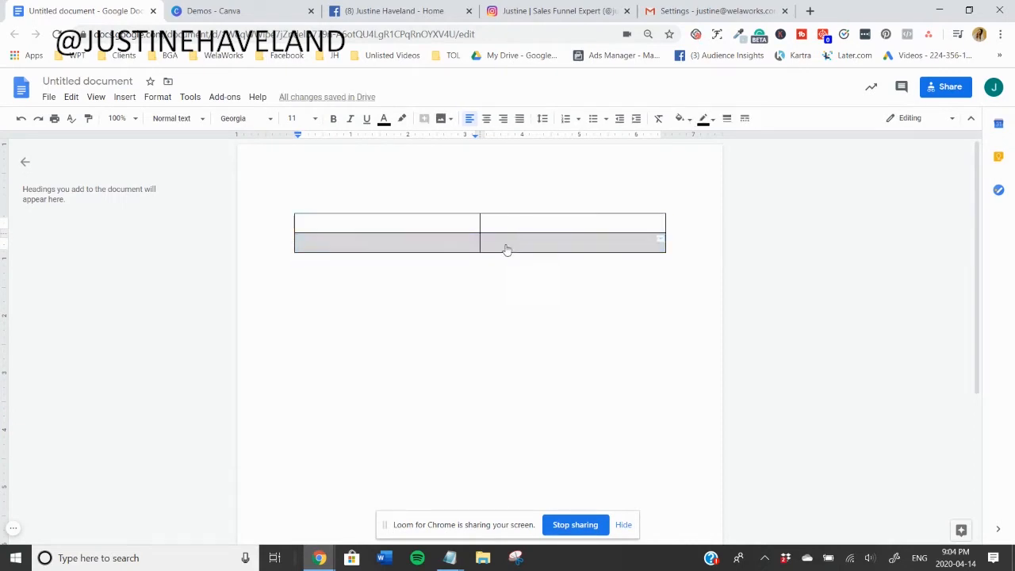
pyautogui.rightClick(507, 250)
pyautogui.click(571, 411)
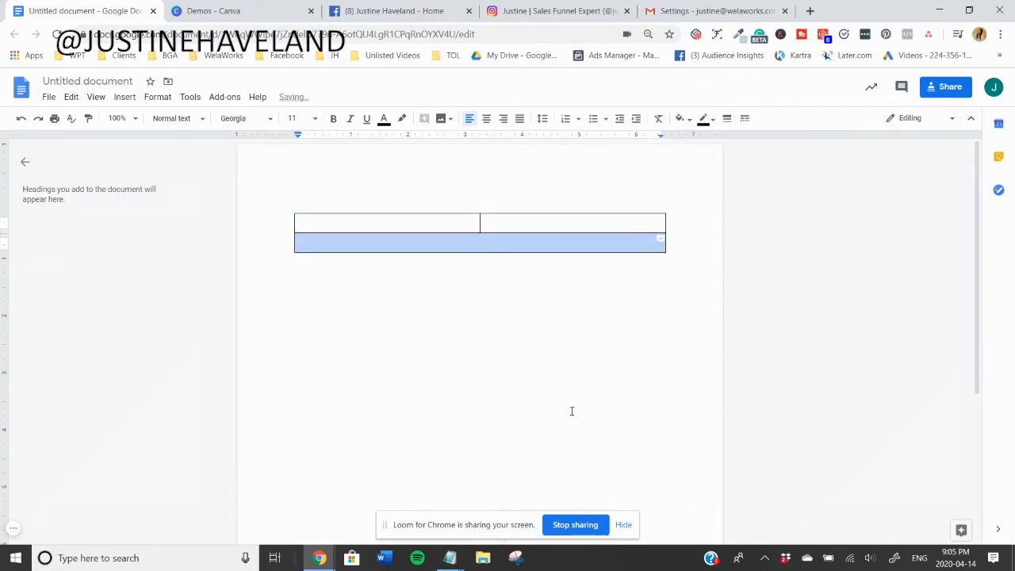
pyautogui.click(496, 280)
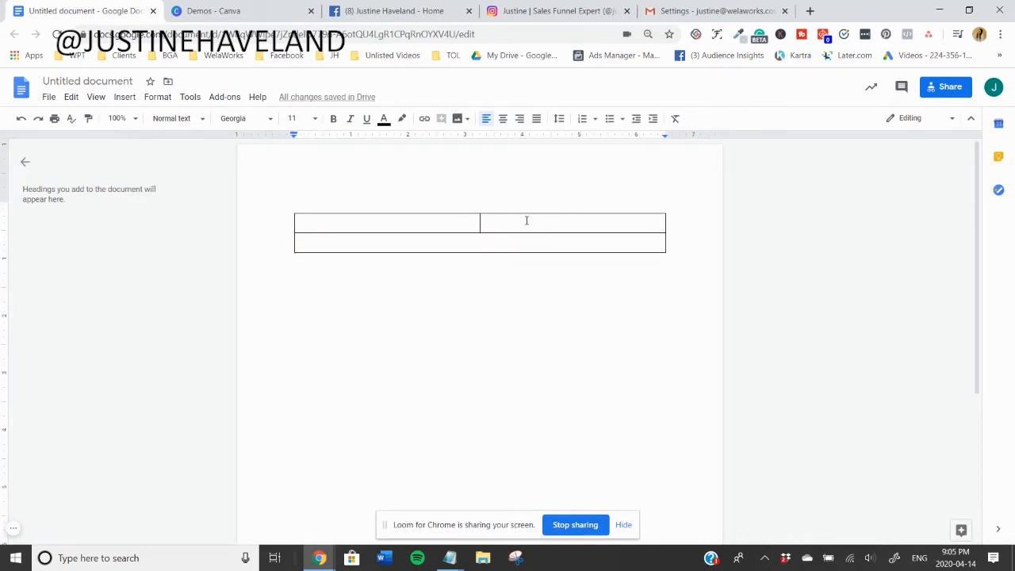
# Switch to Canva and create a design with custom dimensions of 50 × 50 px.
pyautogui.click(214, 11)
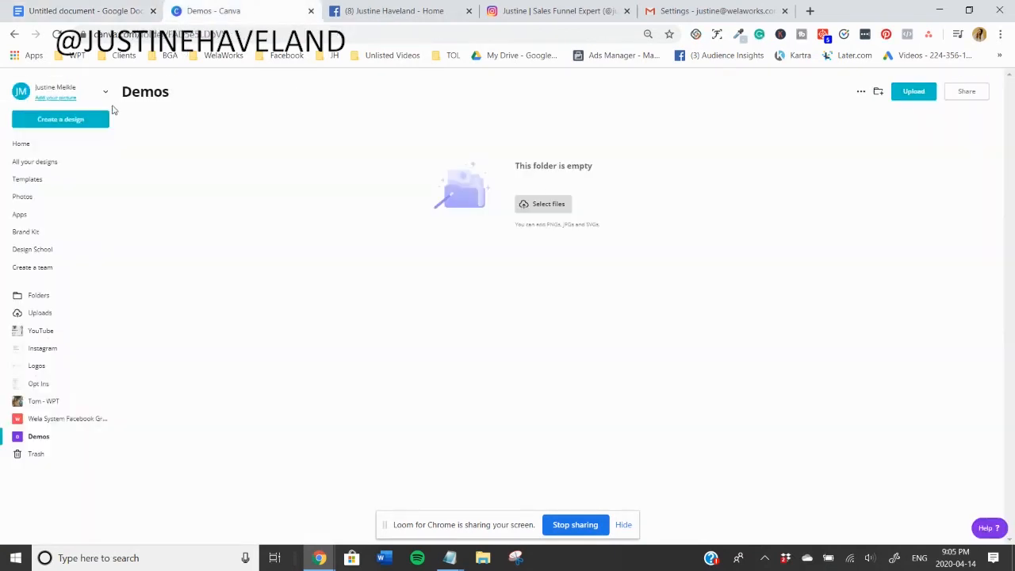
pyautogui.click(62, 123)
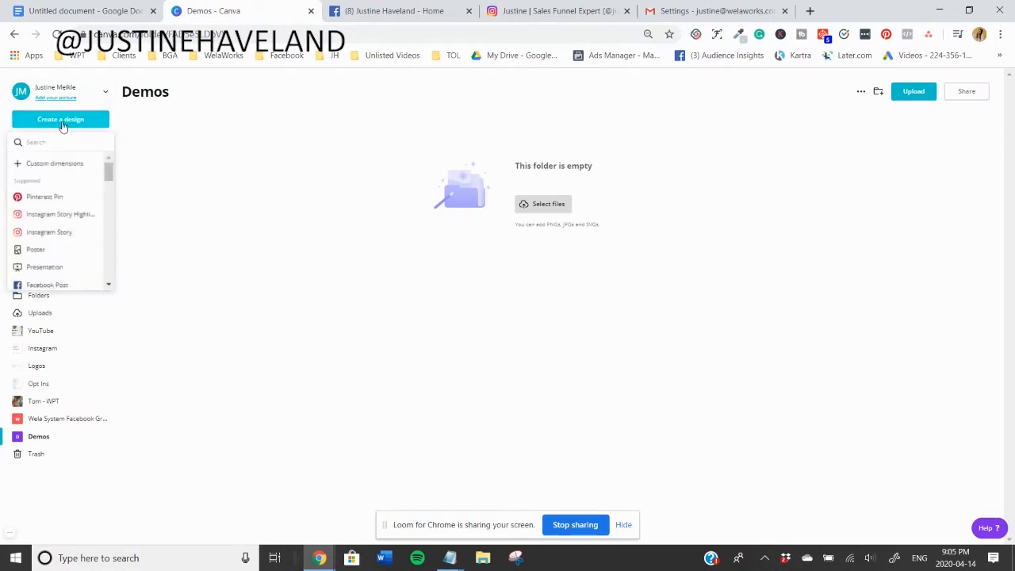
pyautogui.click(40, 164)
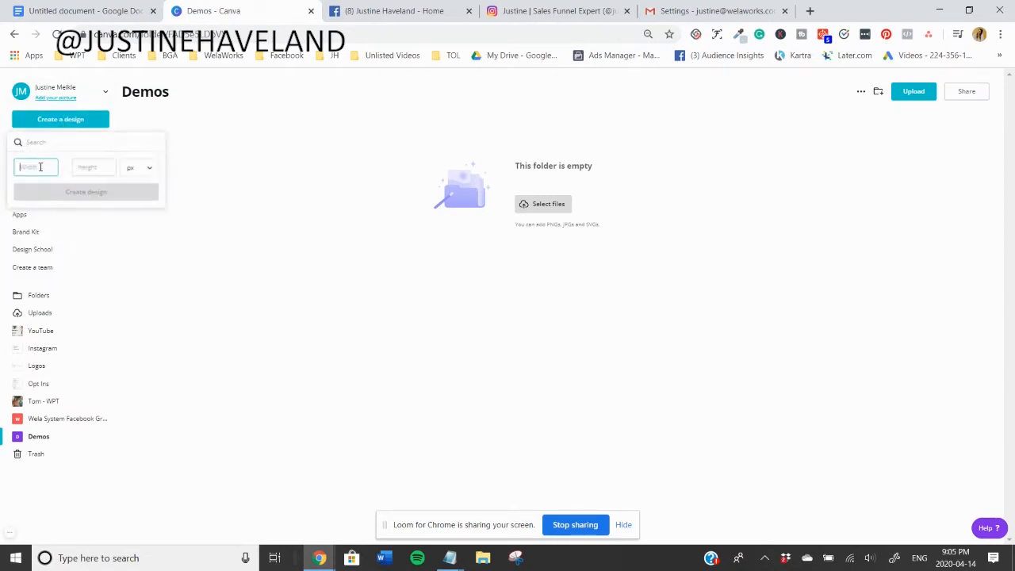
pyautogui.write('50')
pyautogui.press('Tab')
pyautogui.write('50')
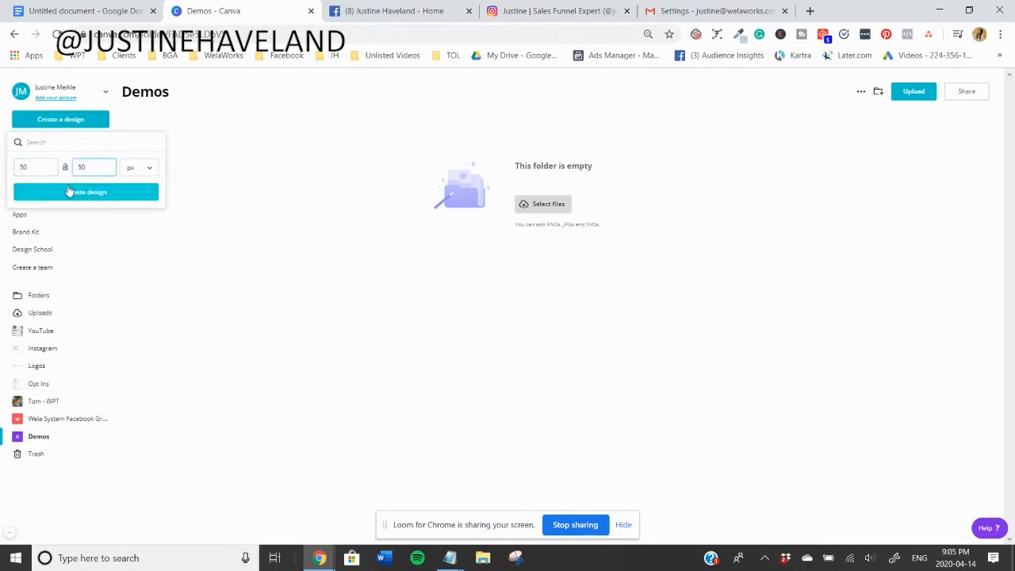
pyautogui.click(69, 191)
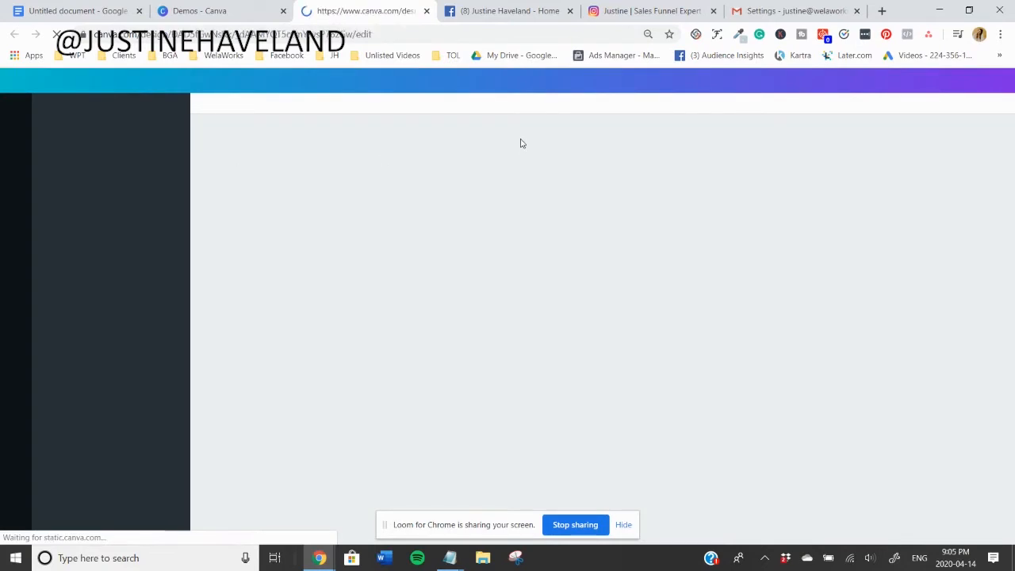
# Add the gradient Instagram icon from an elements search for "instagram" and enlarge it to fill the page.
pyautogui.click(15, 171)
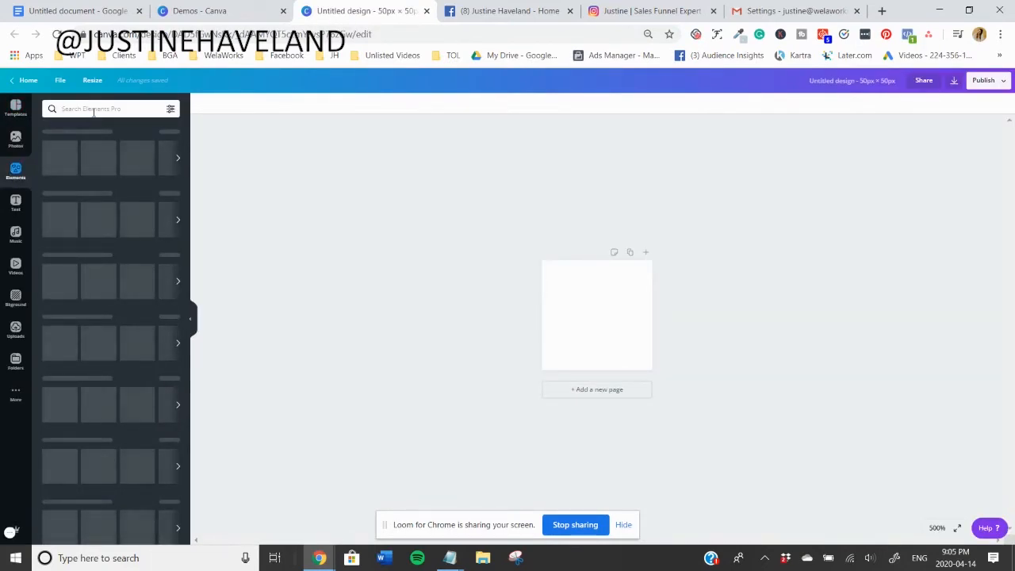
pyautogui.click(93, 110)
pyautogui.write('ins')
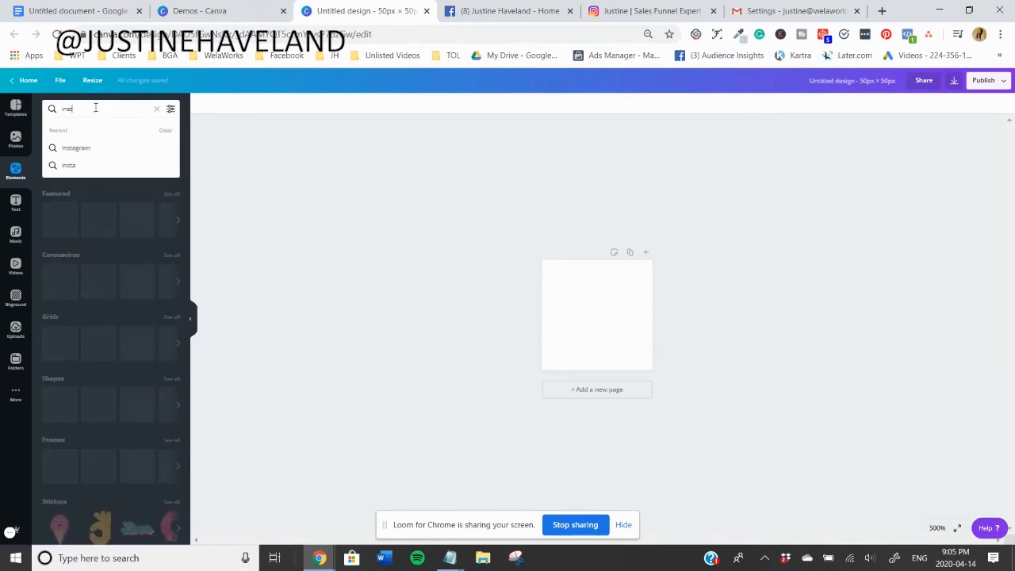
pyautogui.write('tagram')
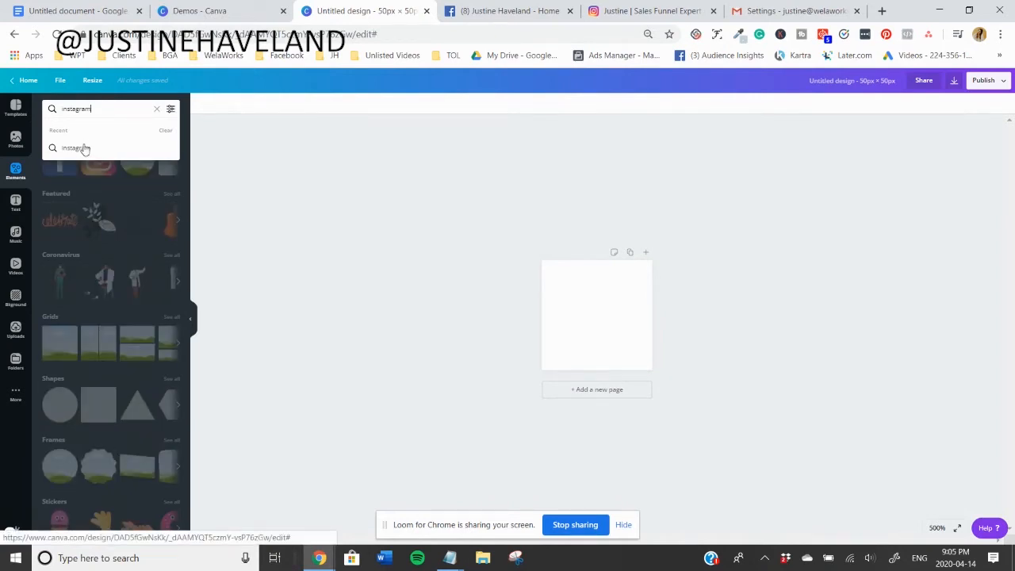
pyautogui.click(84, 149)
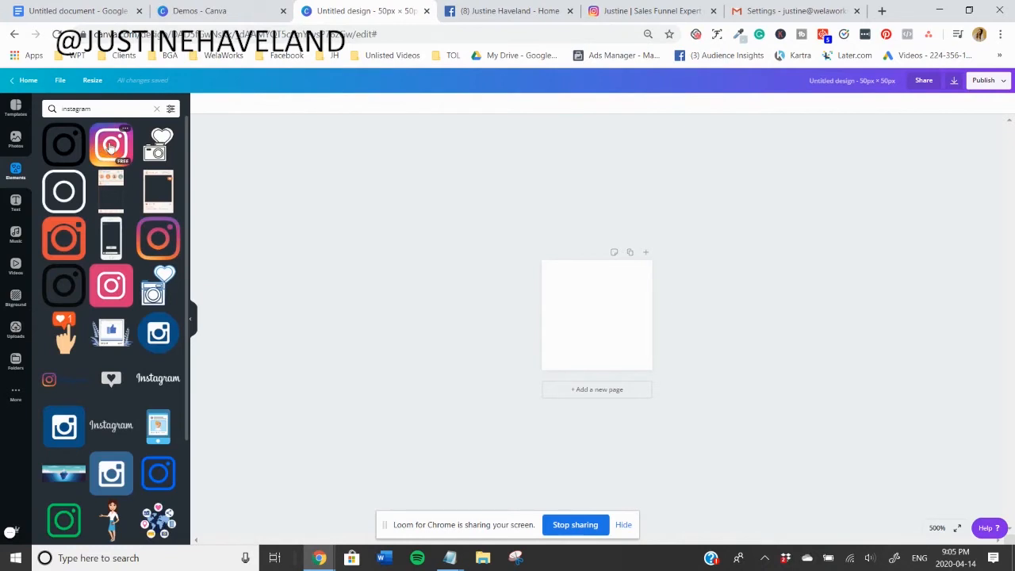
pyautogui.click(110, 148)
pyautogui.moveTo(544, 265); pyautogui.dragTo(539, 263)
pyautogui.moveTo(641, 358); pyautogui.dragTo(652, 369)
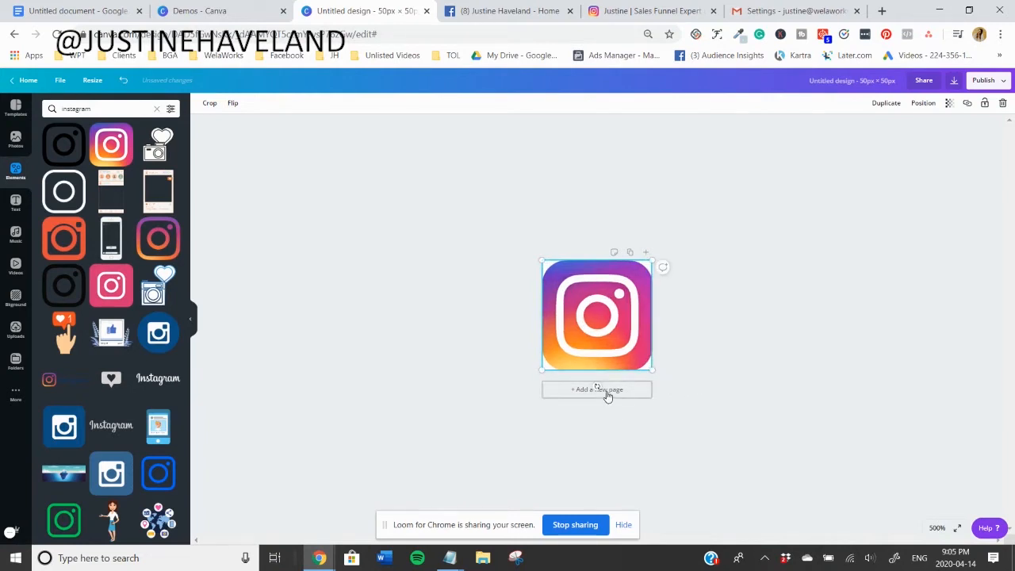
# Duplicate the page and replace the copy's icon with the blue rounded Facebook icon from a "facebook" search, enlarged to fill the page.
pyautogui.click(630, 252)
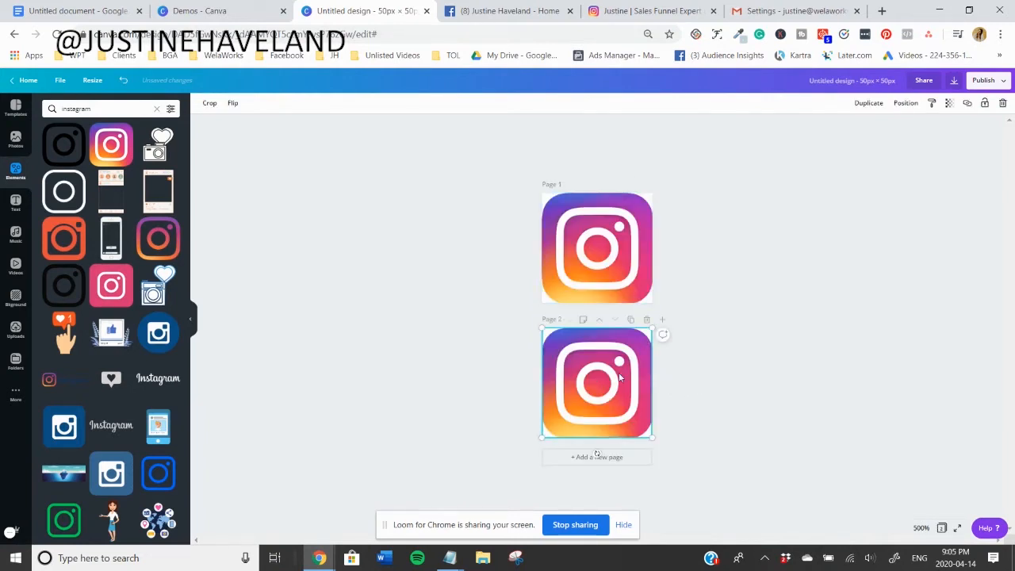
pyautogui.press('Delete')
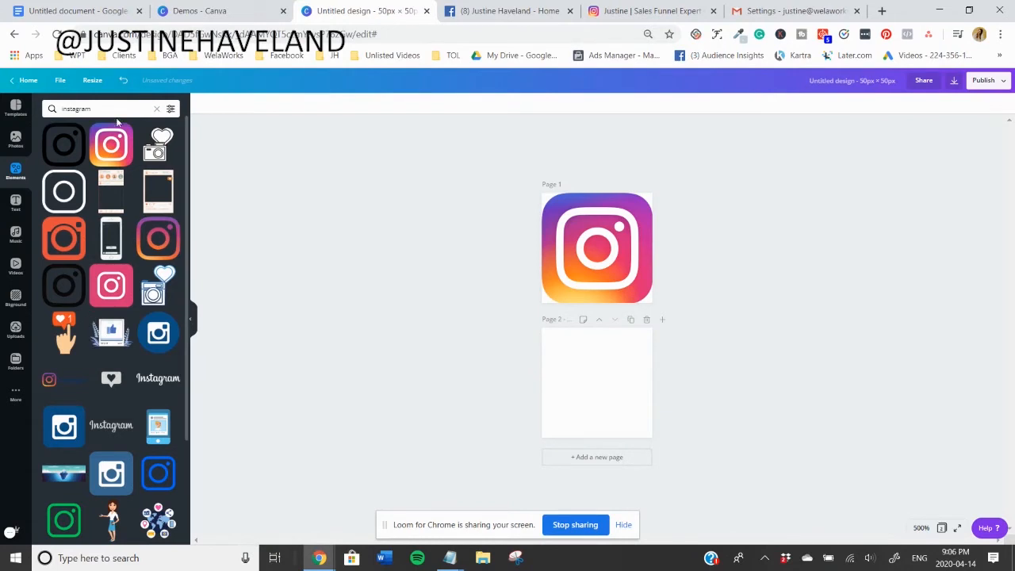
pyautogui.click(56, 110)
pyautogui.write('facebook')
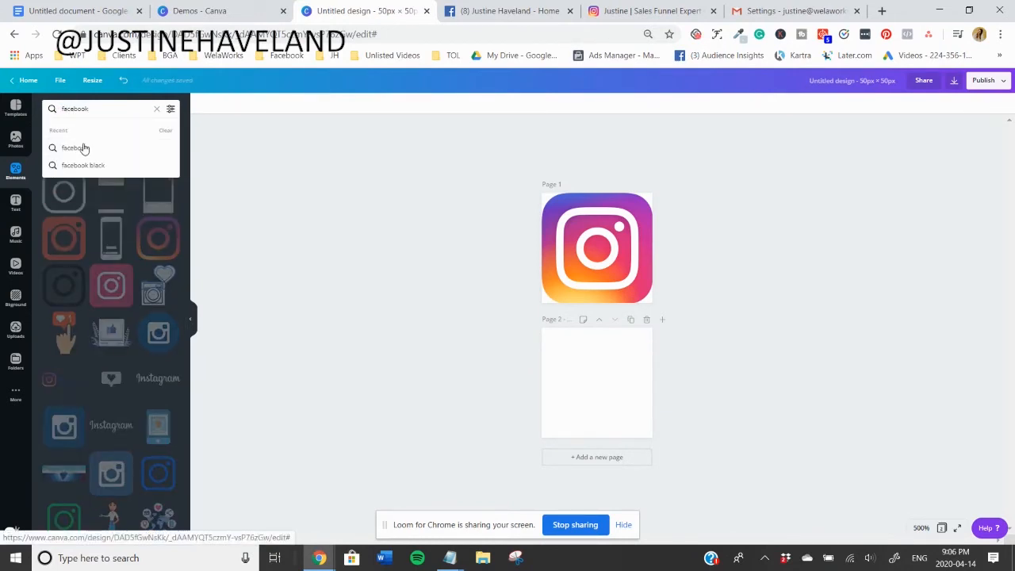
pyautogui.click(108, 150)
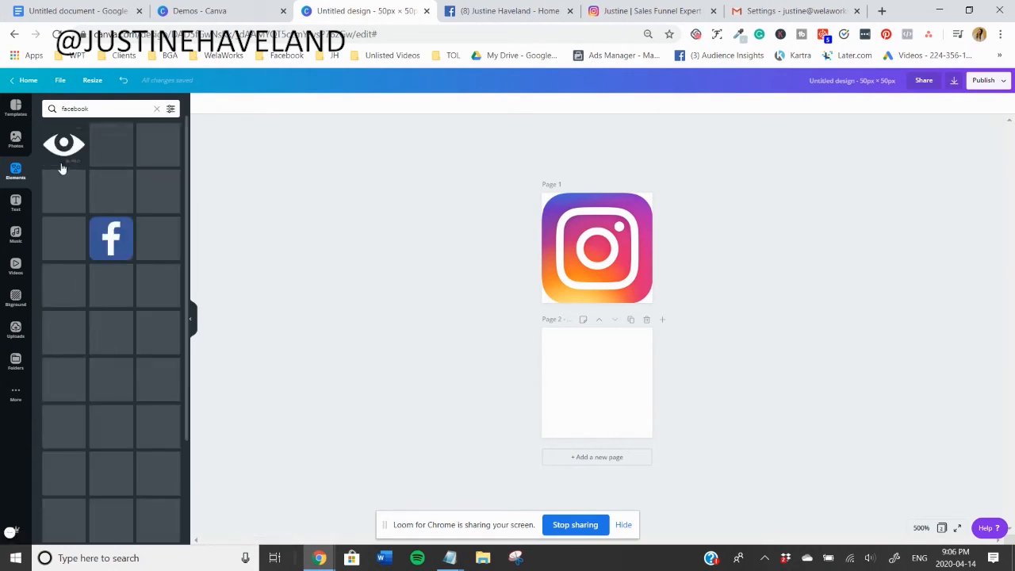
pyautogui.click(115, 242)
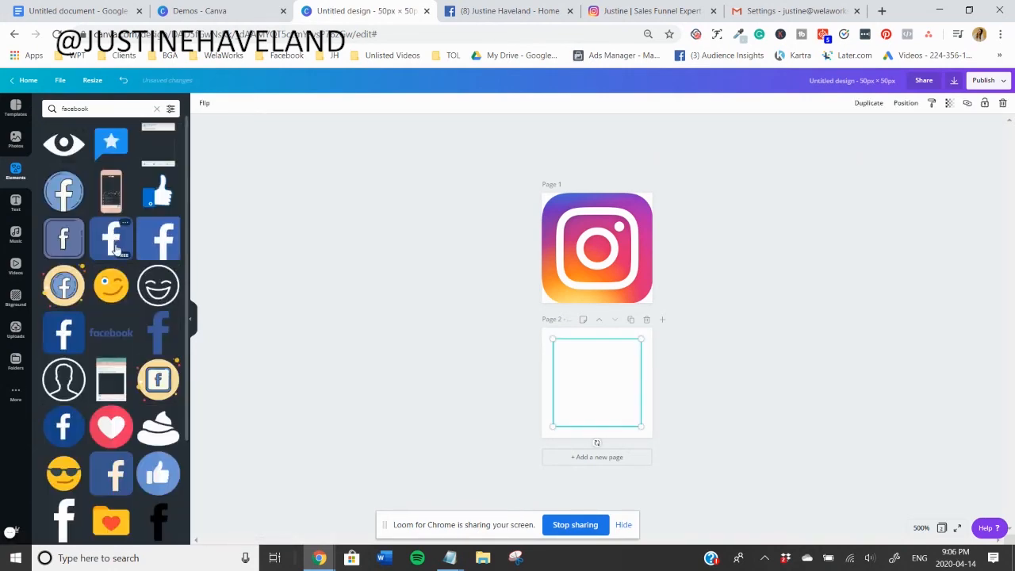
pyautogui.moveTo(651, 331); pyautogui.dragTo(656, 326)
pyautogui.moveTo(553, 426); pyautogui.dragTo(539, 441)
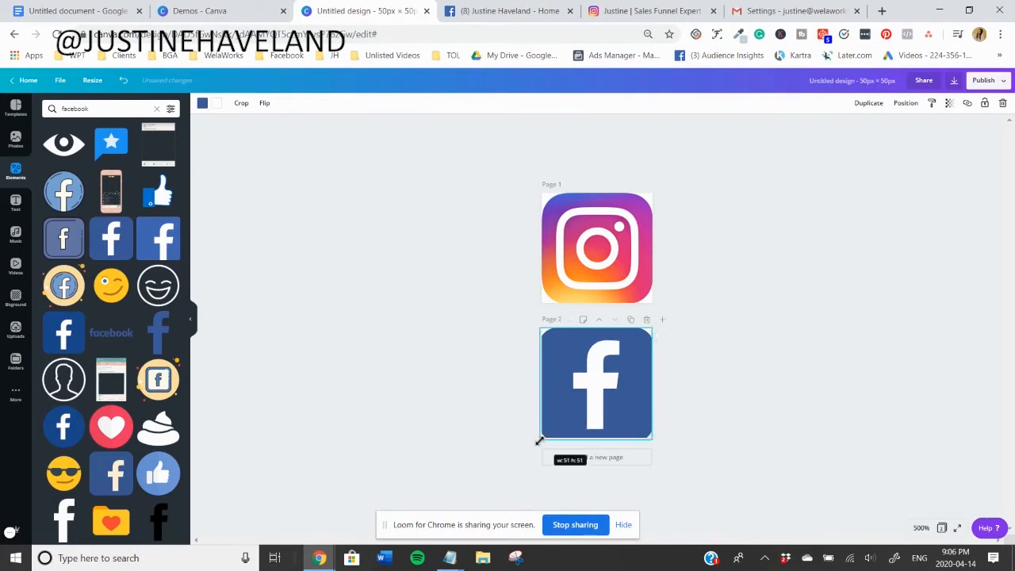
pyautogui.click(831, 360)
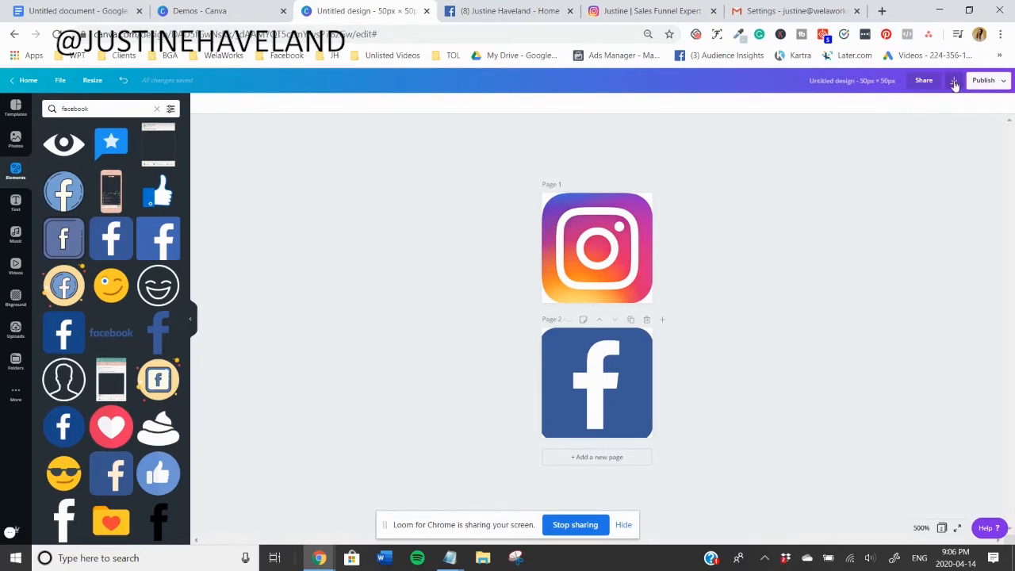
# Download only page 1 with the Instagram icon as a PNG at size 3 with a transparent background.
pyautogui.click(954, 82)
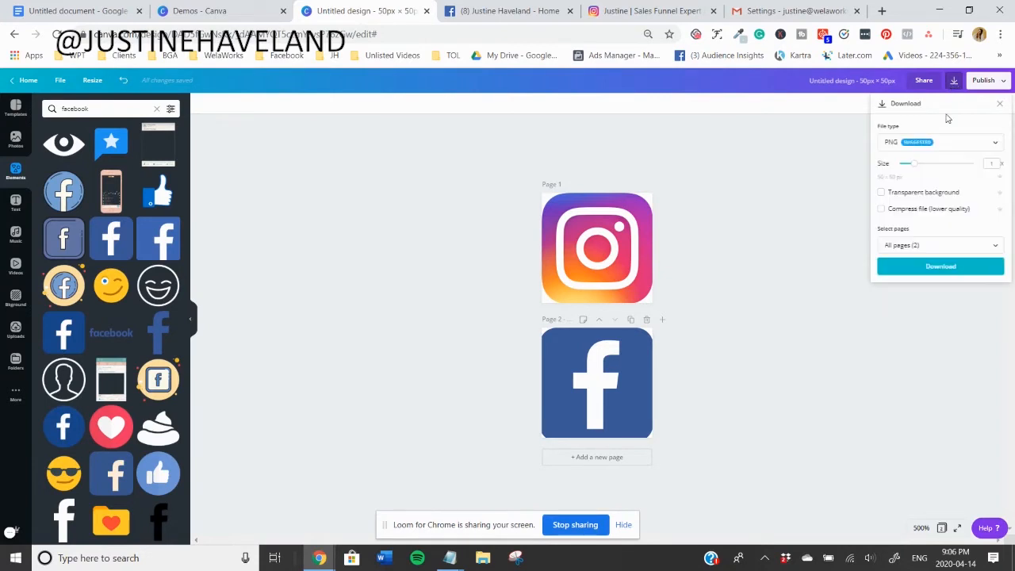
pyautogui.moveTo(915, 166); pyautogui.dragTo(984, 172)
pyautogui.click(934, 245)
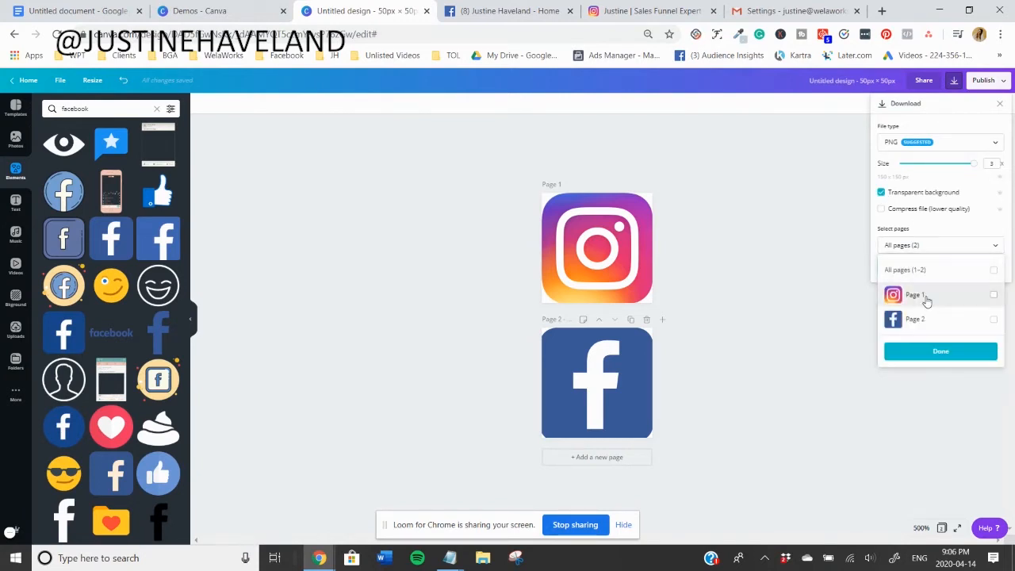
pyautogui.click(924, 298)
pyautogui.click(926, 352)
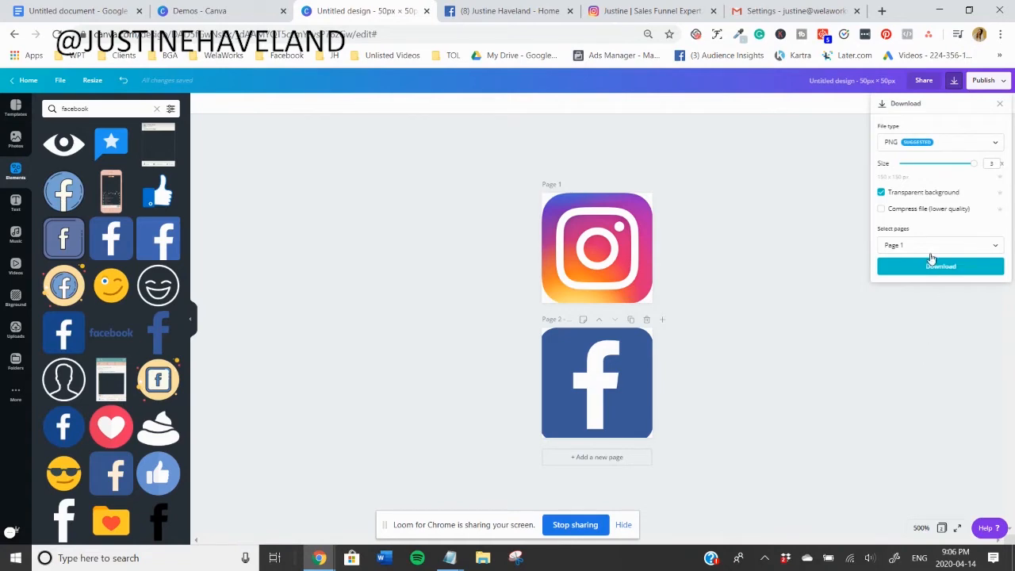
pyautogui.click(934, 266)
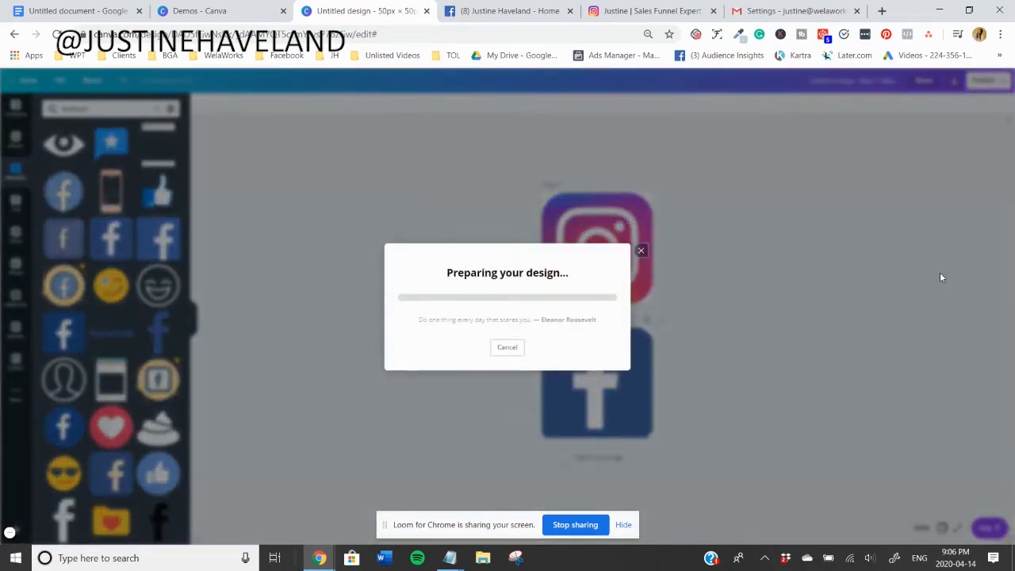
pyautogui.click(639, 216)
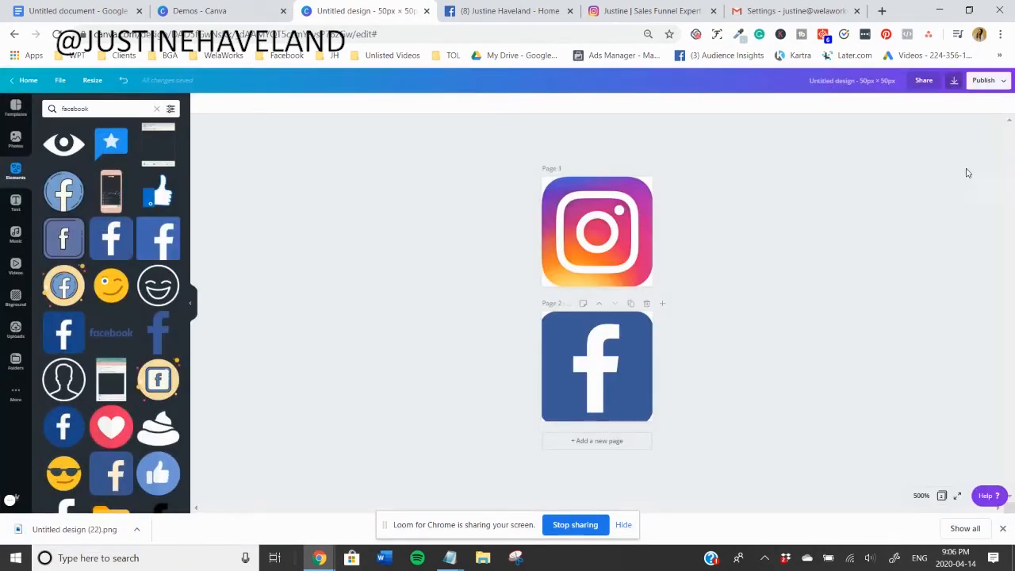
# Download only page 2 with the Facebook icon as a PNG at size 3 with a transparent background.
pyautogui.click(954, 80)
pyautogui.click(975, 164)
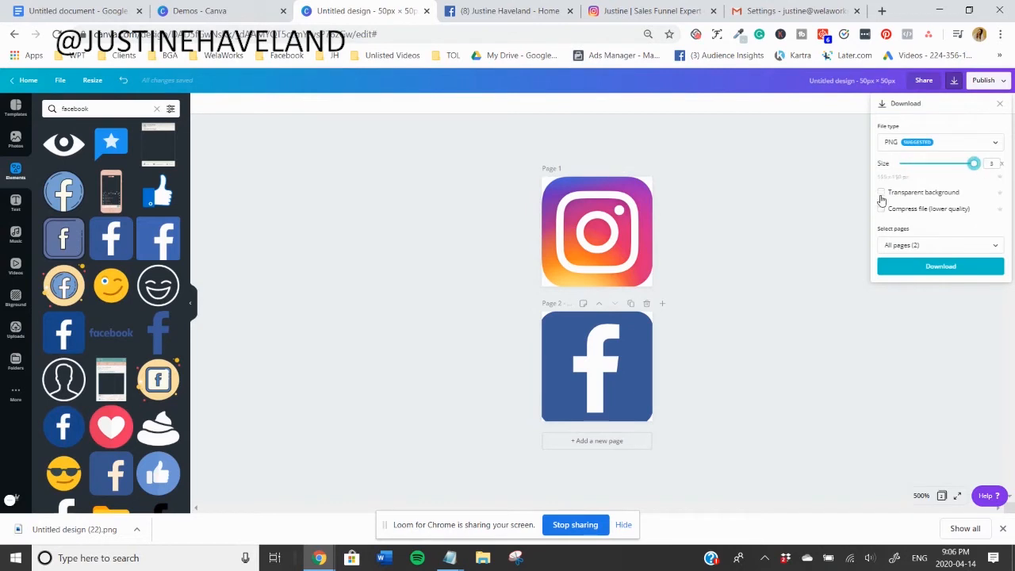
pyautogui.click(881, 192)
pyautogui.click(907, 247)
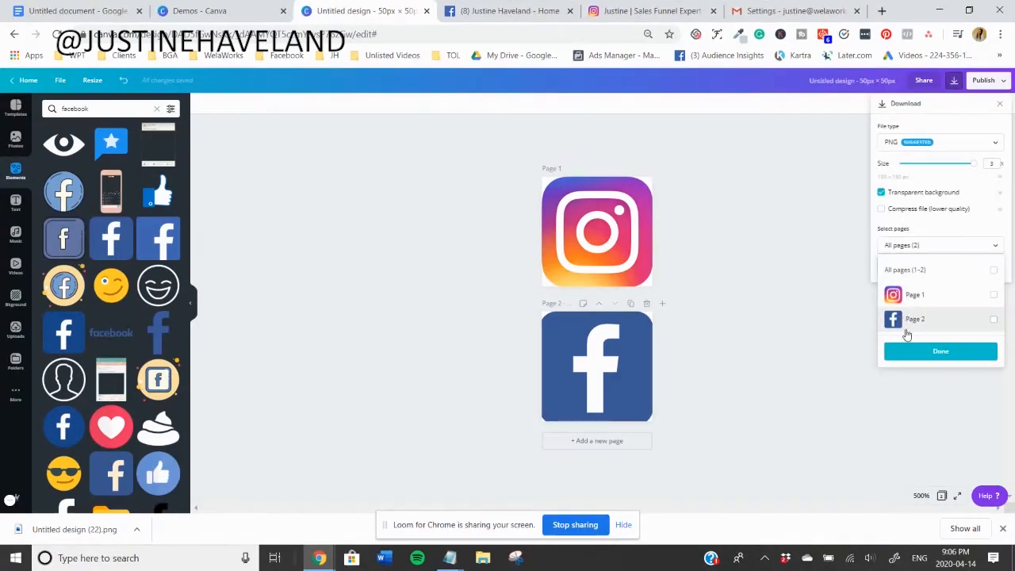
pyautogui.click(907, 325)
pyautogui.click(912, 354)
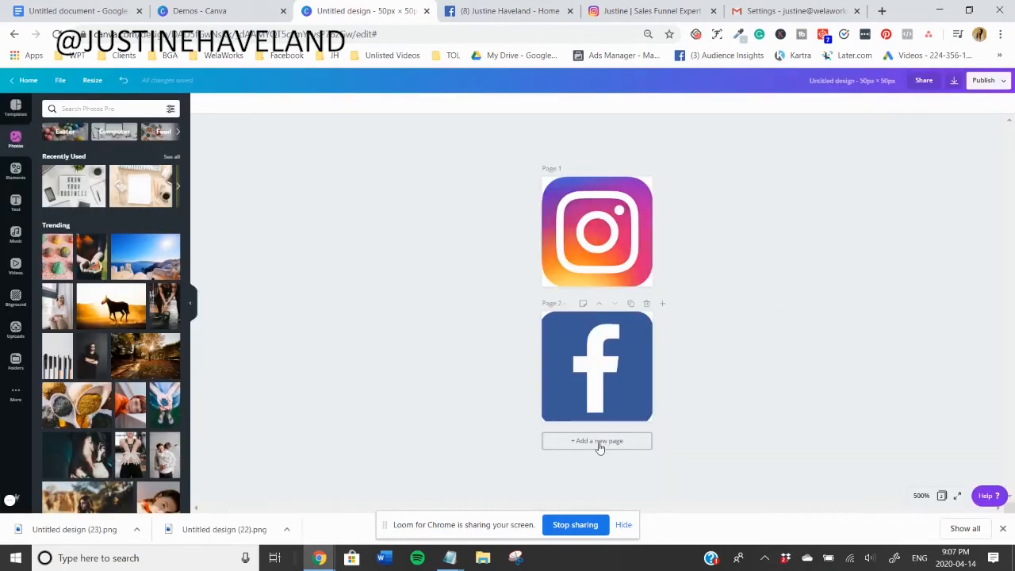
# Add a third page and place a circular frame on it, enlarged to fill the whole page.
pyautogui.click(598, 442)
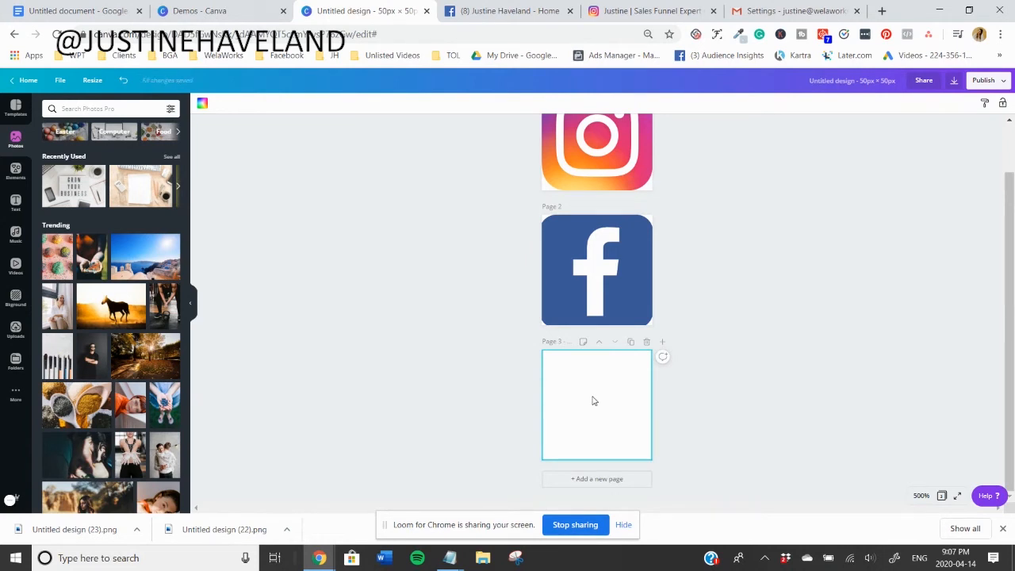
pyautogui.click(15, 173)
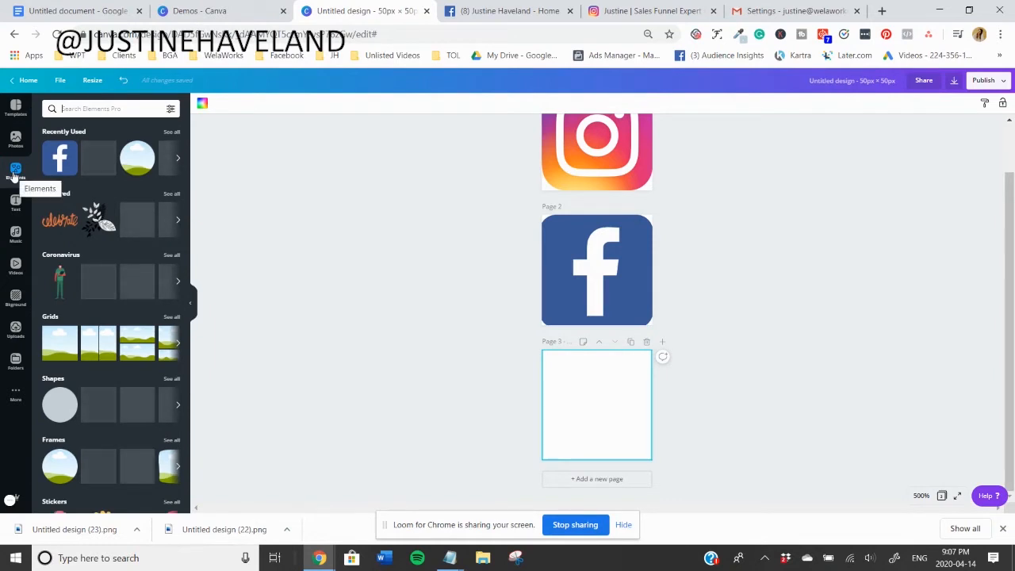
pyautogui.click(60, 474)
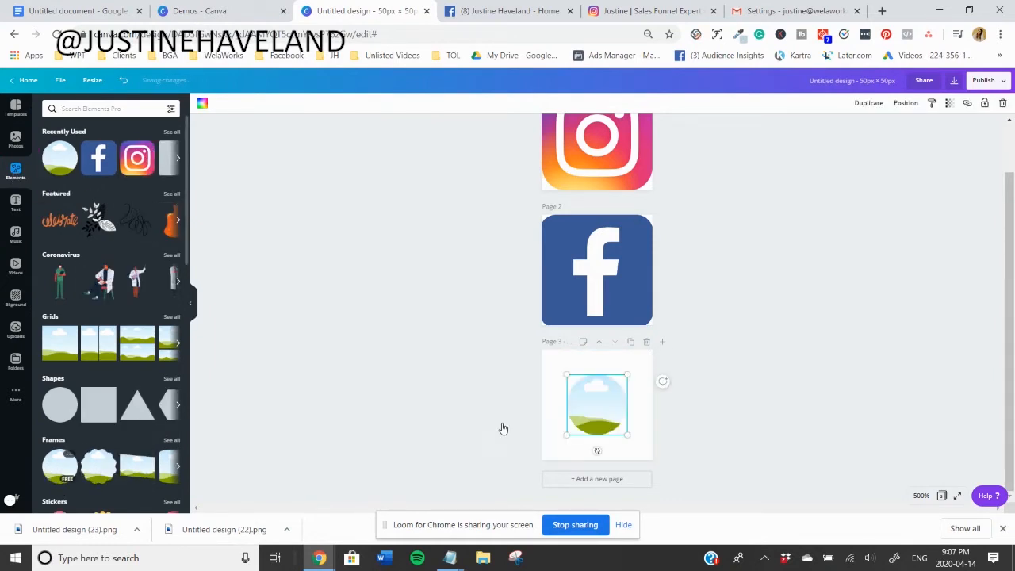
pyautogui.moveTo(537, 355)
pyautogui.mouseDown()
pyautogui.moveTo(532, 344)
pyautogui.moveTo(544, 356)
pyautogui.moveTo(537, 351)
pyautogui.mouseUp()
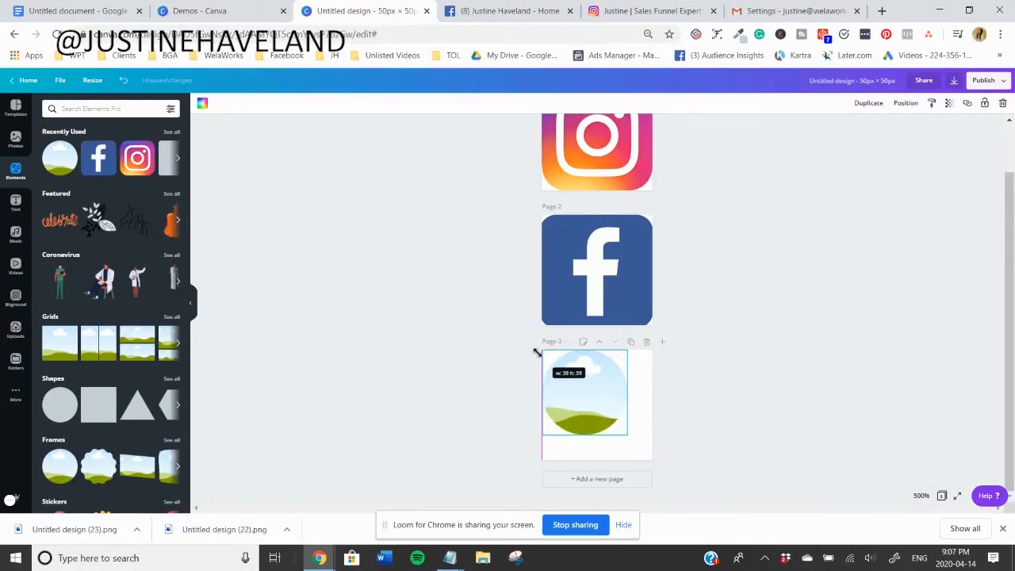
pyautogui.moveTo(624, 430); pyautogui.dragTo(597, 475)
# Fill the circular frame with the uploaded white-sweater portrait photo and shift the photo down so the face sits inside the circle.
pyautogui.click(15, 331)
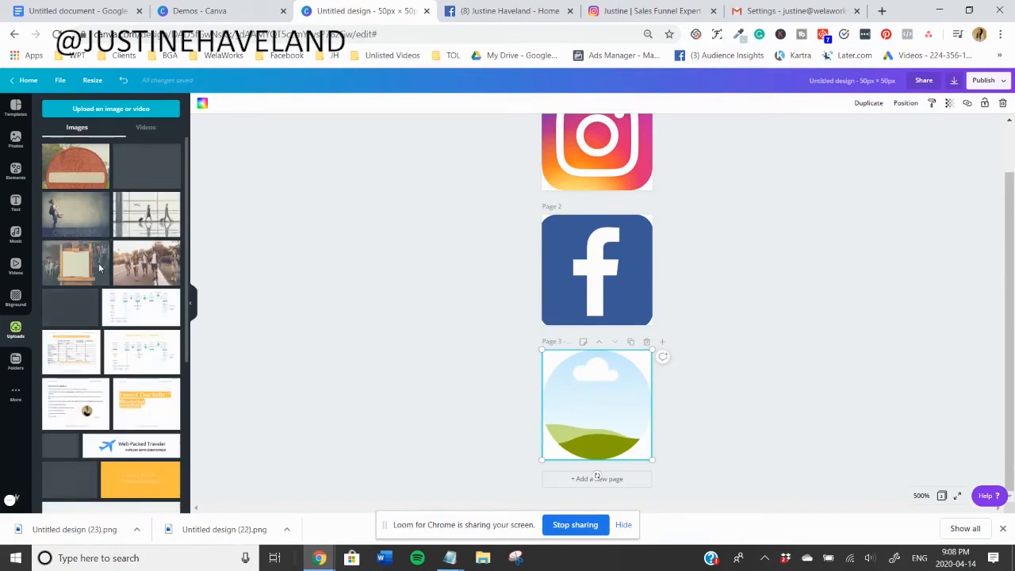
pyautogui.scroll(-10, 108, 281)
pyautogui.scroll(-10, 133, 305)
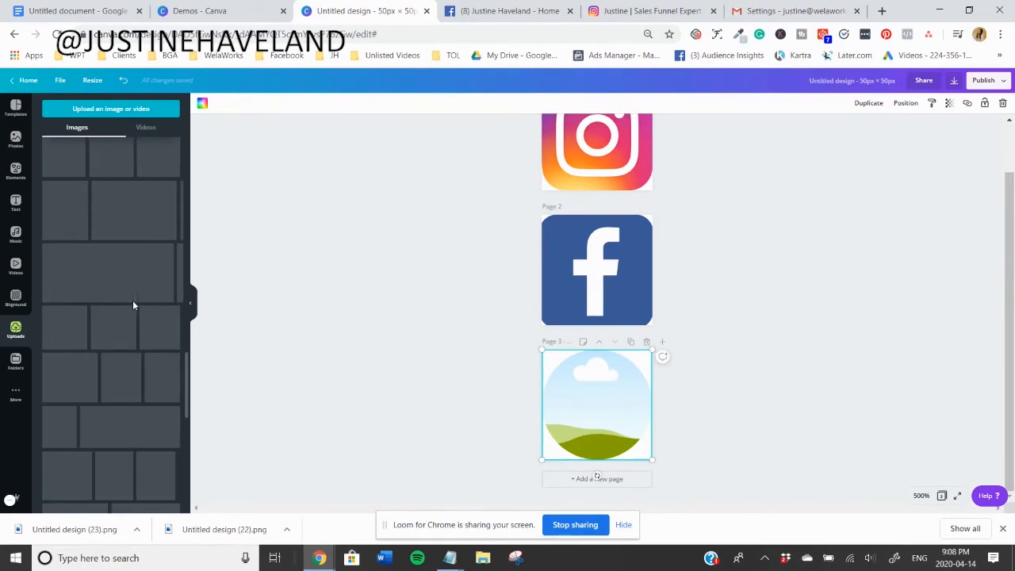
pyautogui.click(53, 314)
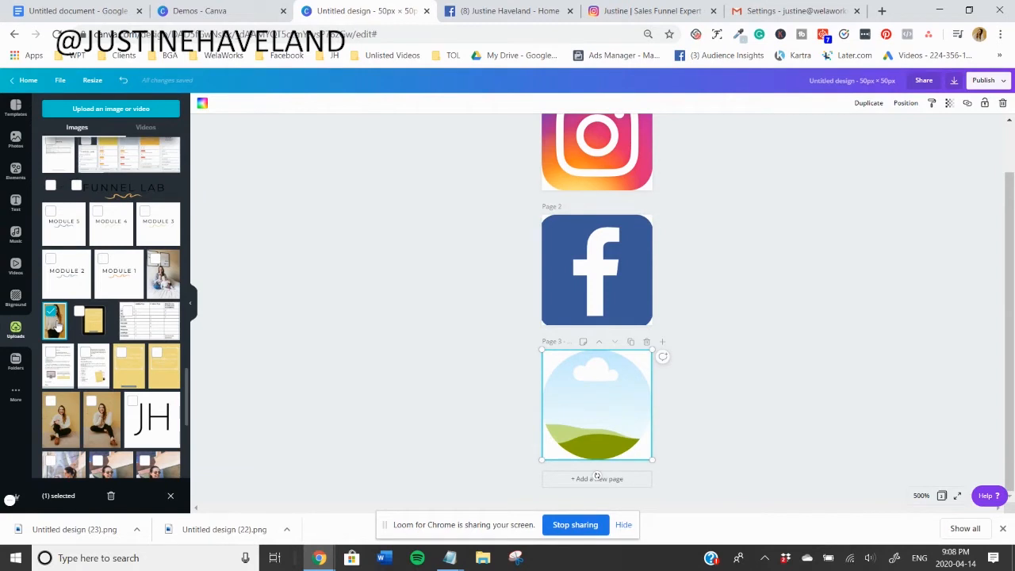
pyautogui.moveTo(57, 327); pyautogui.dragTo(593, 393)
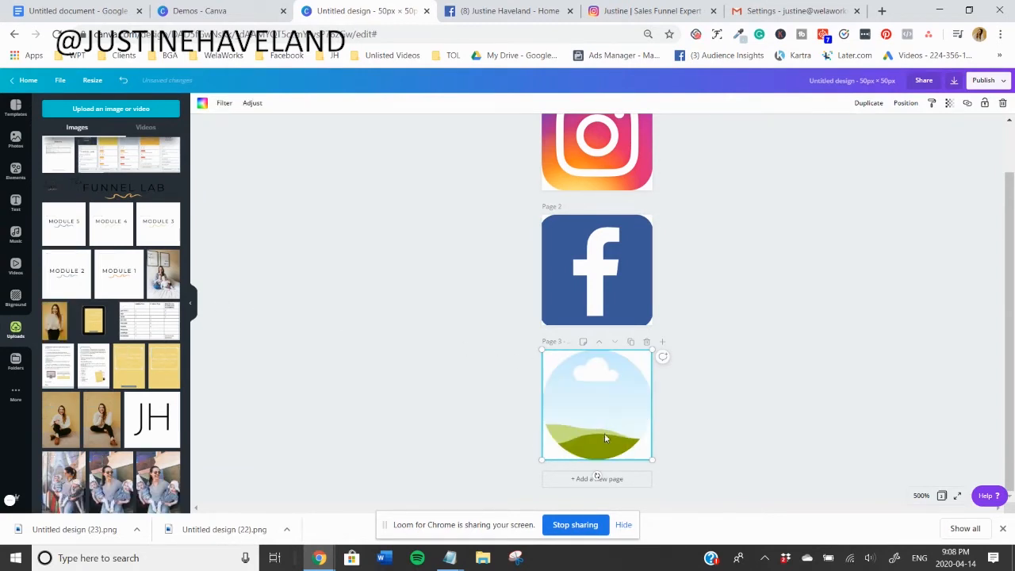
pyautogui.doubleClick(607, 388)
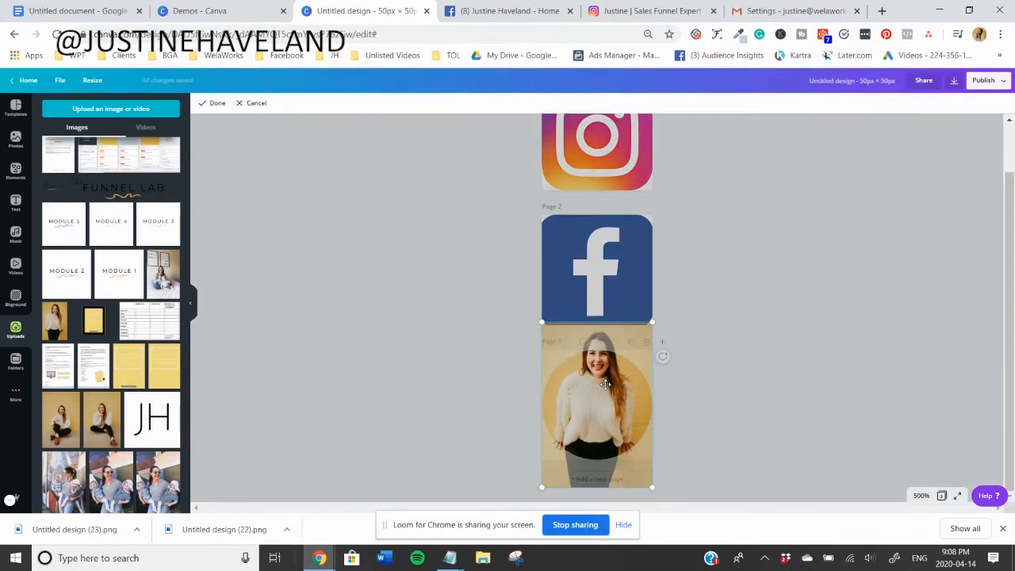
pyautogui.moveTo(599, 396); pyautogui.dragTo(602, 419)
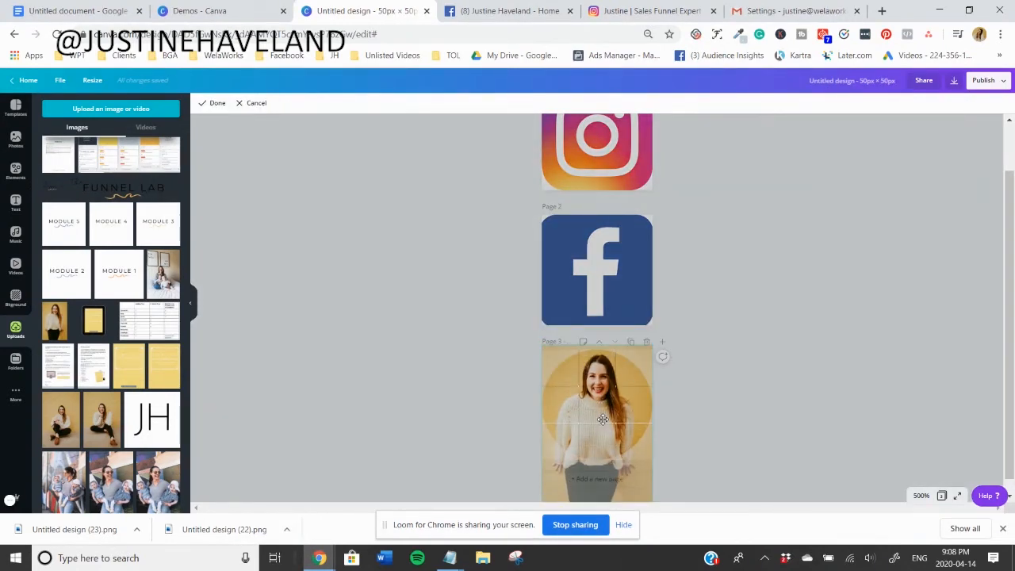
pyautogui.click(822, 416)
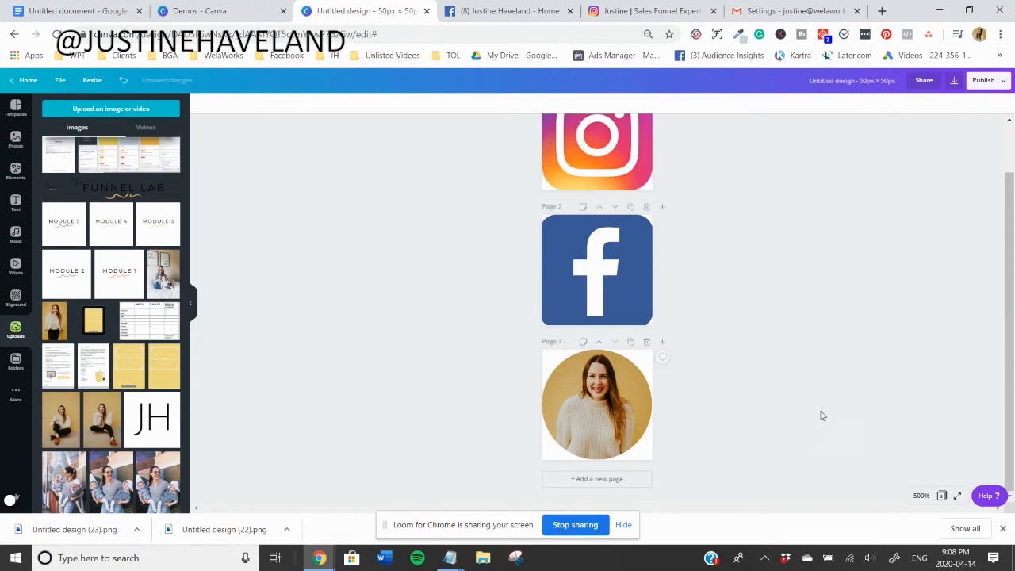
# Enlarge the portrait photo within the circular frame and reposition it so the face is centred.
pyautogui.click(607, 414)
pyautogui.doubleClick(607, 413)
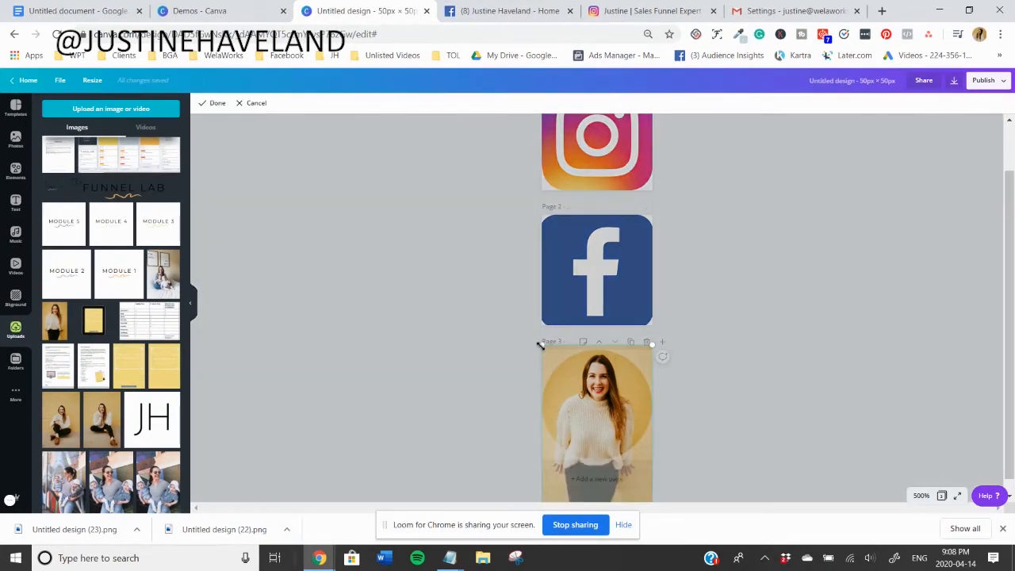
pyautogui.moveTo(539, 345); pyautogui.dragTo(503, 327)
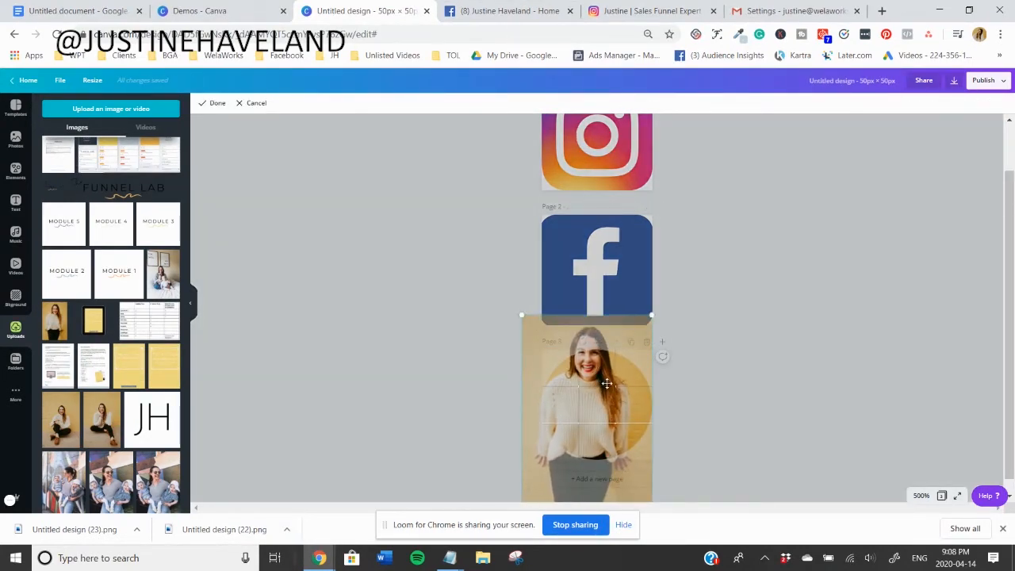
pyautogui.moveTo(606, 384); pyautogui.dragTo(610, 407)
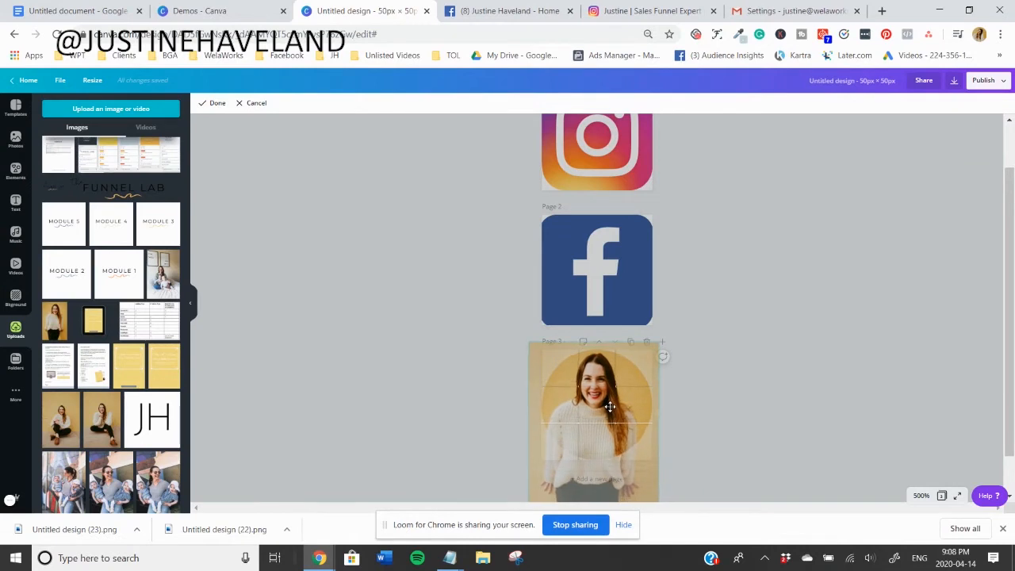
pyautogui.click(898, 470)
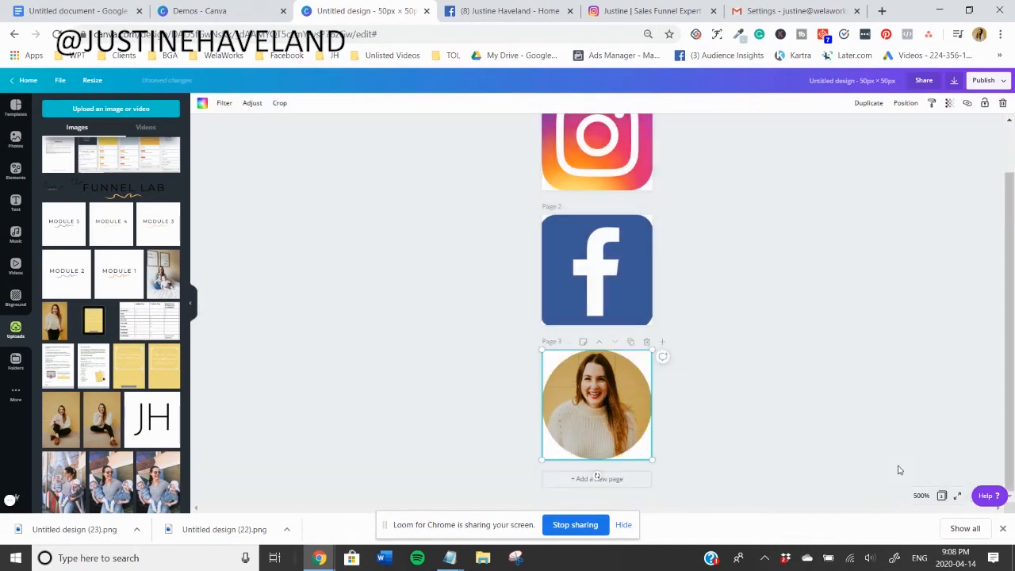
# Download only page 3 with the circular portrait as a PNG at size 3 with a transparent background.
pyautogui.click(953, 81)
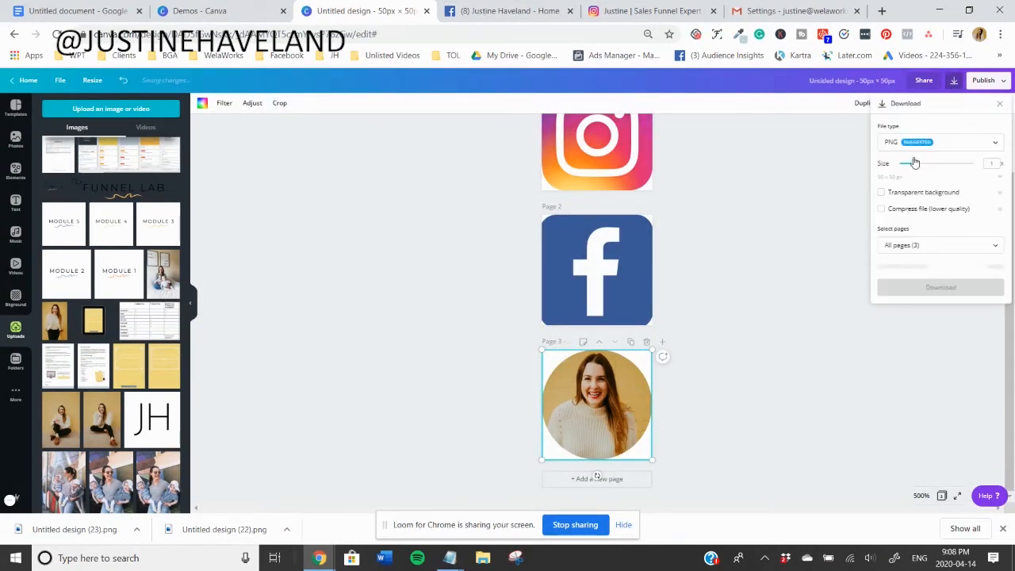
pyautogui.moveTo(915, 164); pyautogui.dragTo(1000, 174)
pyautogui.click(892, 195)
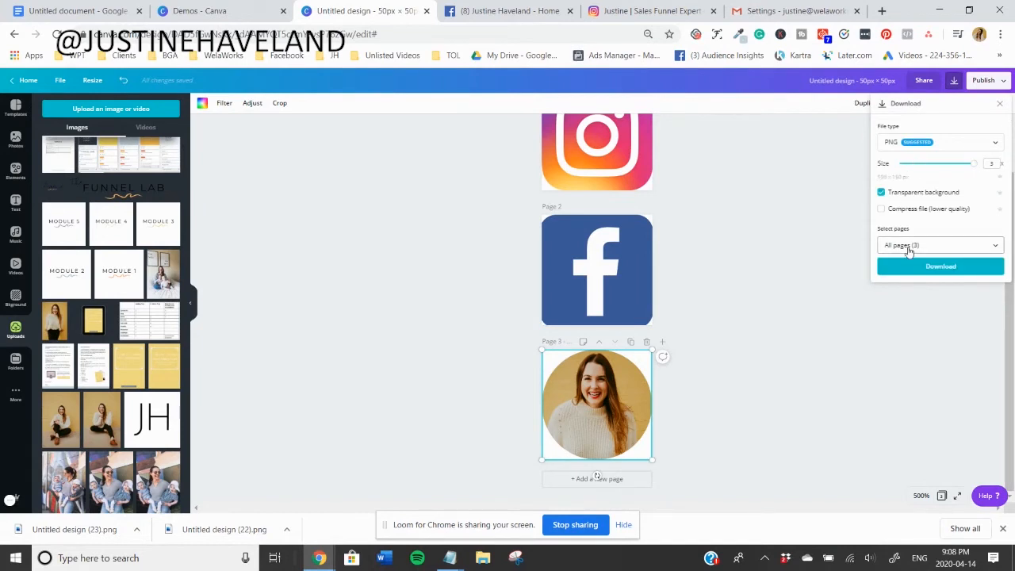
pyautogui.click(906, 245)
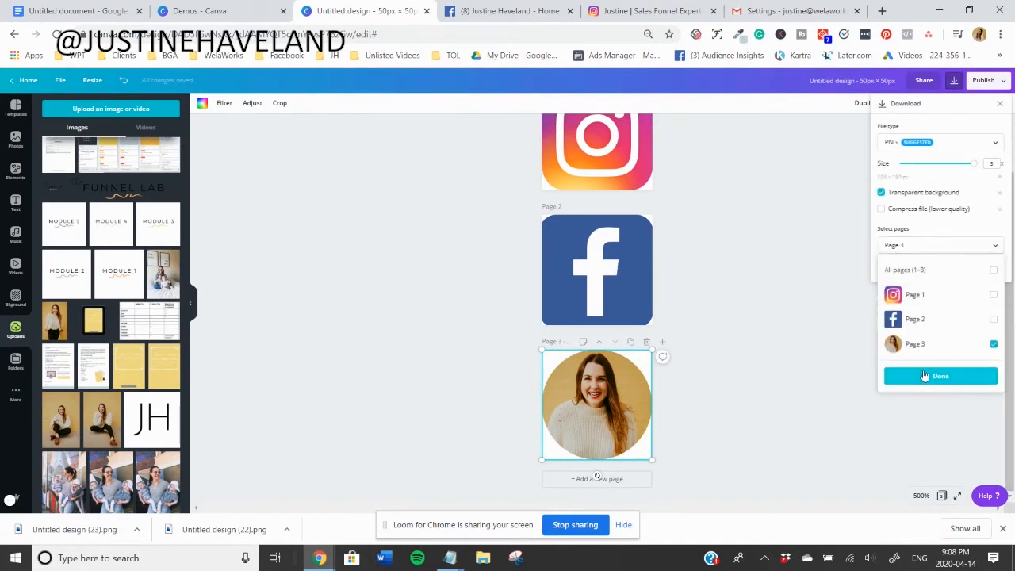
pyautogui.click(925, 376)
pyautogui.click(917, 268)
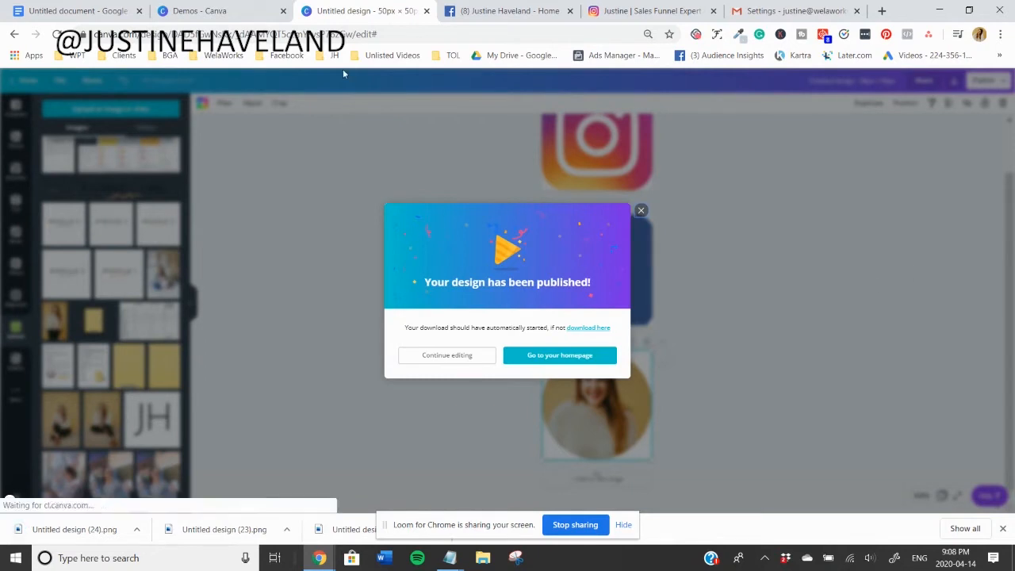
# Switch to the Google Docs document, insert Untitled design (24).png in the table's top-left cell, and narrow that column to fit the portrait.
pyautogui.click(70, 12)
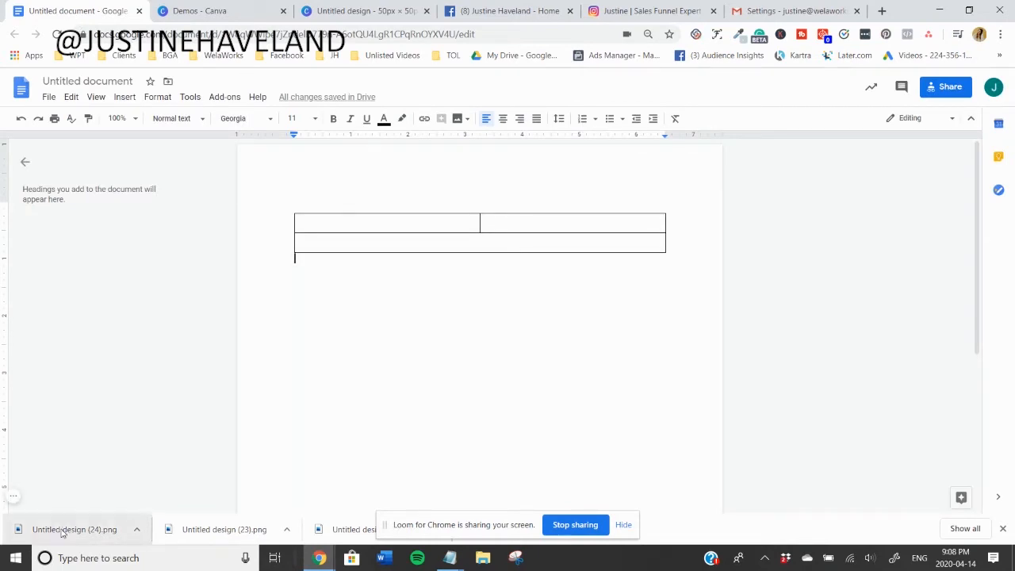
pyautogui.moveTo(66, 529); pyautogui.dragTo(359, 222)
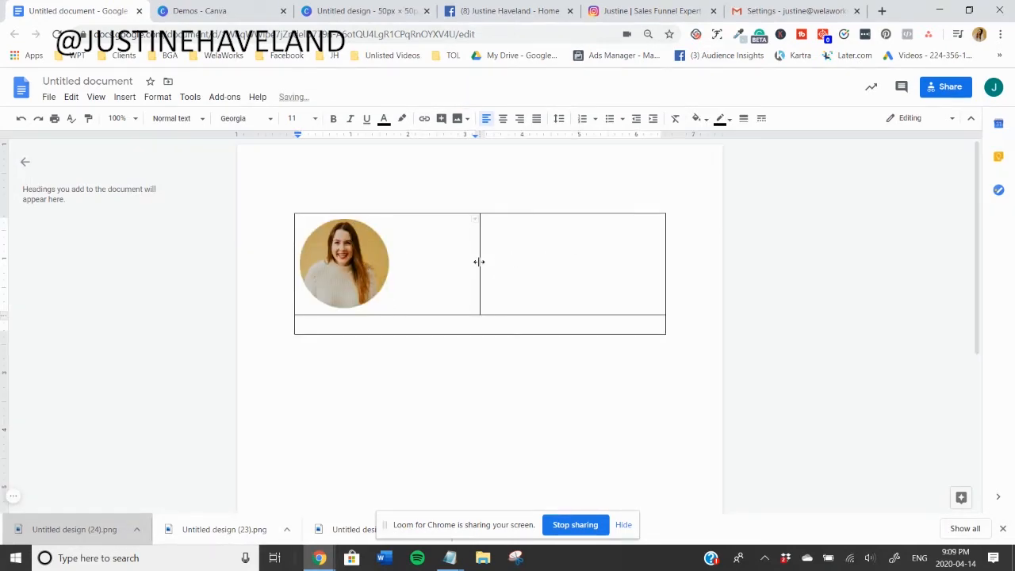
pyautogui.moveTo(478, 261); pyautogui.dragTo(398, 269)
pyautogui.click(437, 238)
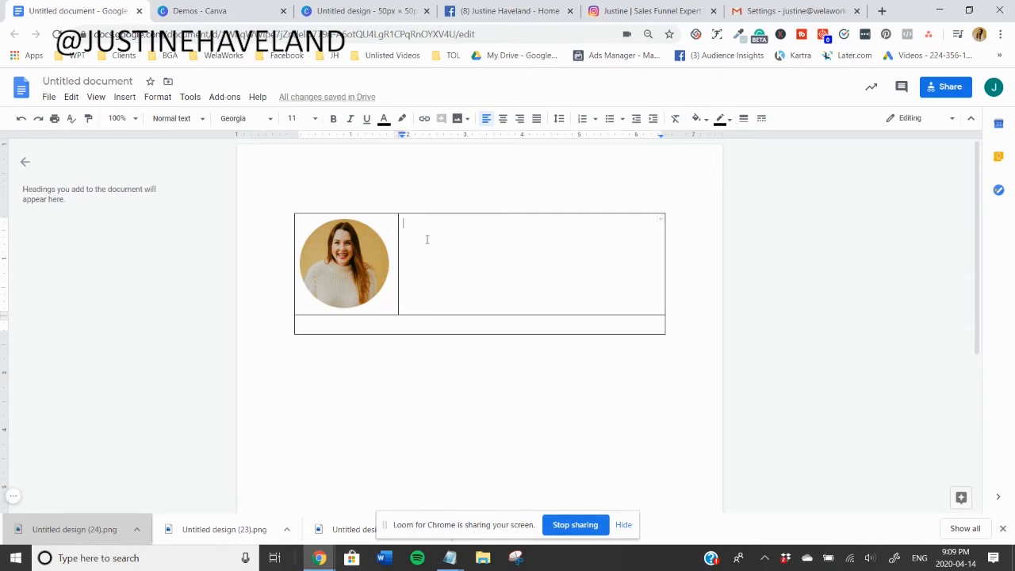
pyautogui.write('Justine Haveland')
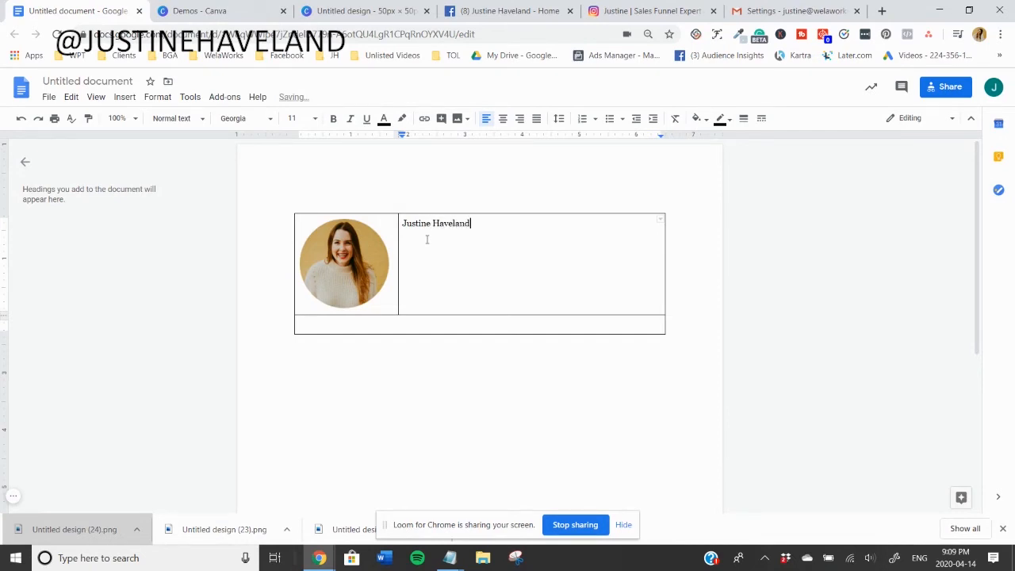
pyautogui.press('Return')
pyautogui.write('WelaWorks | Automation & Funnels ')
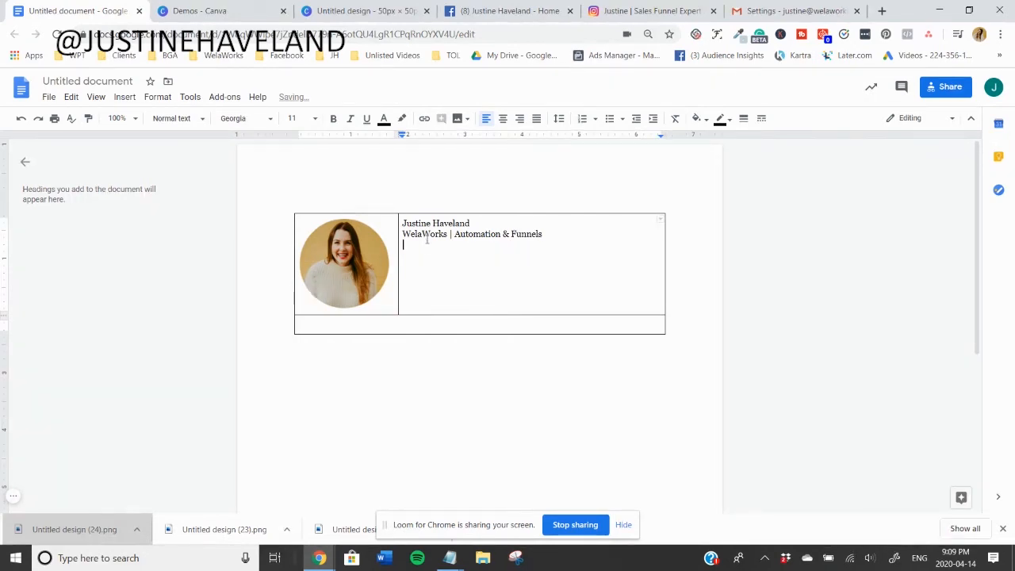
pyautogui.write('www.welaworks.com')
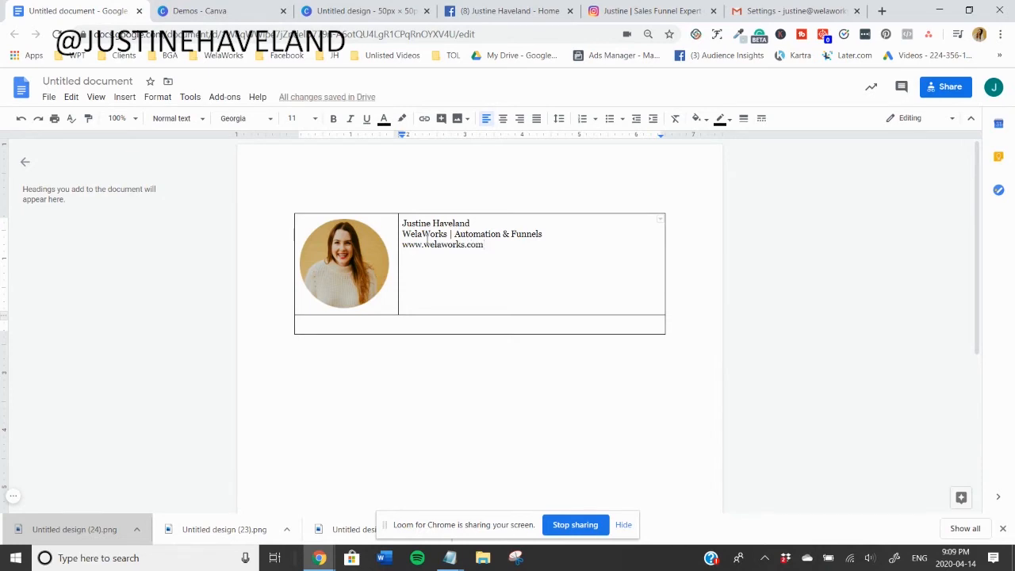
pyautogui.moveTo(481, 247); pyautogui.dragTo(404, 247)
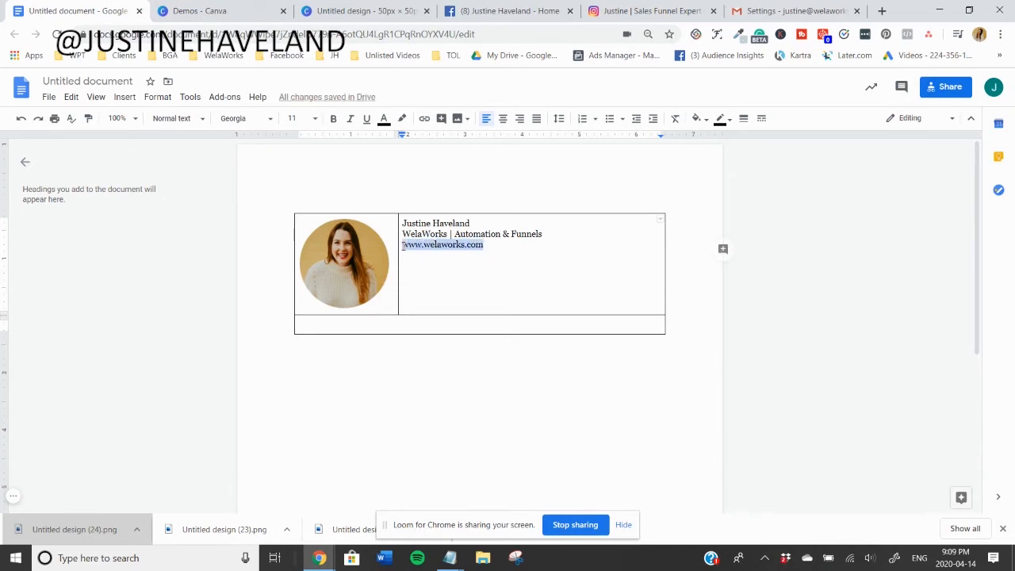
pyautogui.click(425, 122)
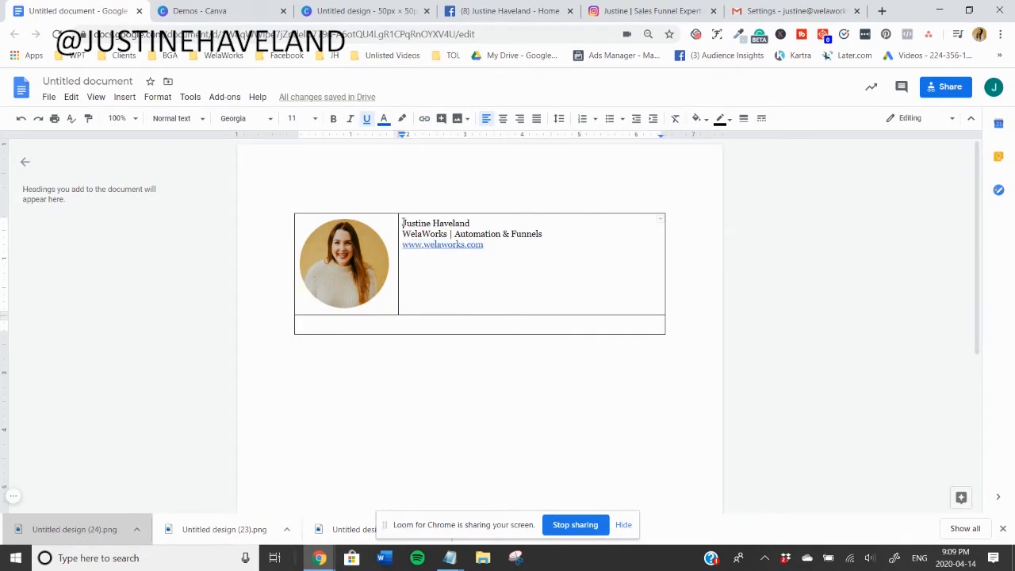
# Format the full name line in the signature as bold at font size 18.
pyautogui.moveTo(403, 223); pyautogui.dragTo(474, 224)
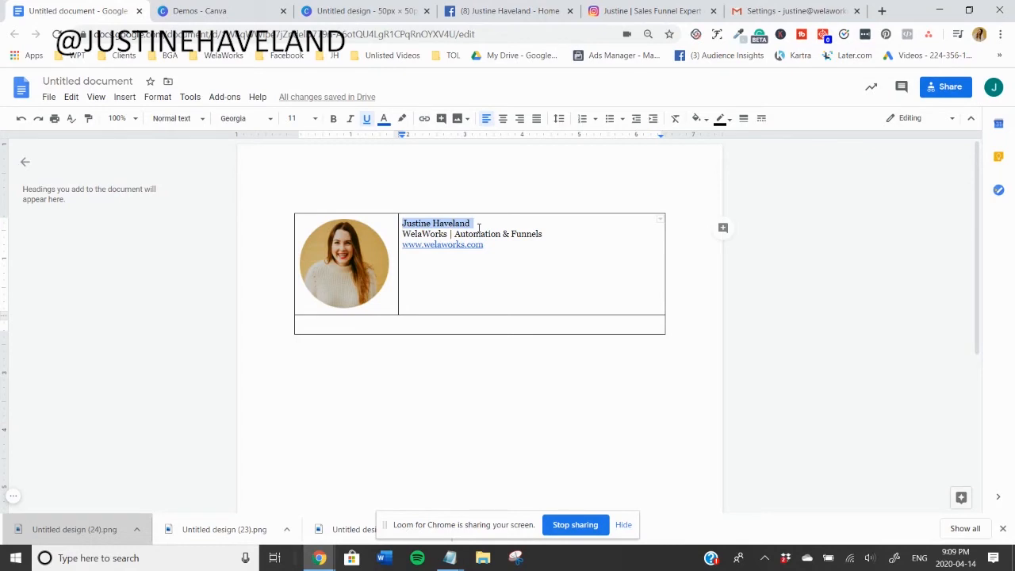
pyautogui.click(313, 119)
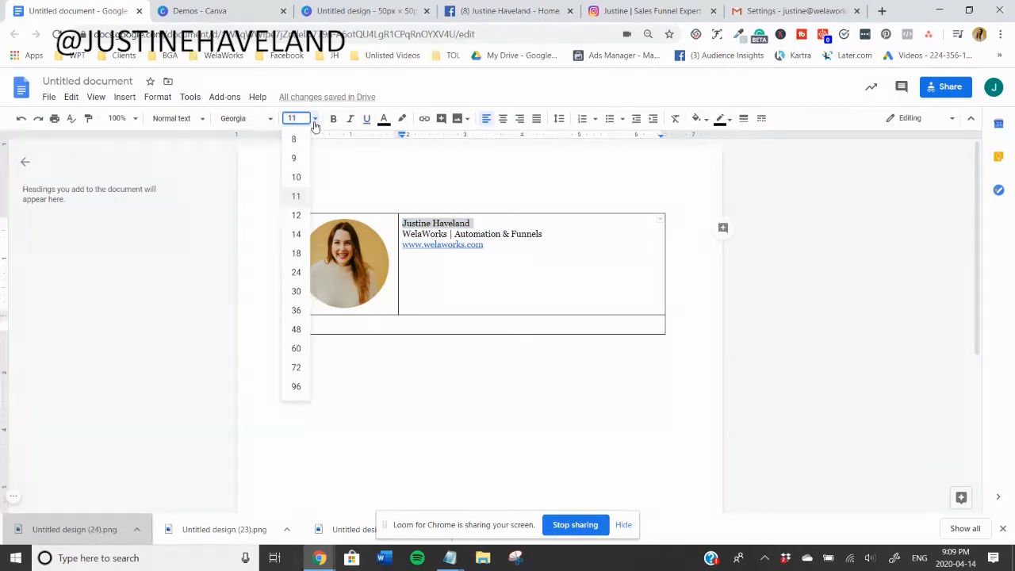
pyautogui.click(298, 234)
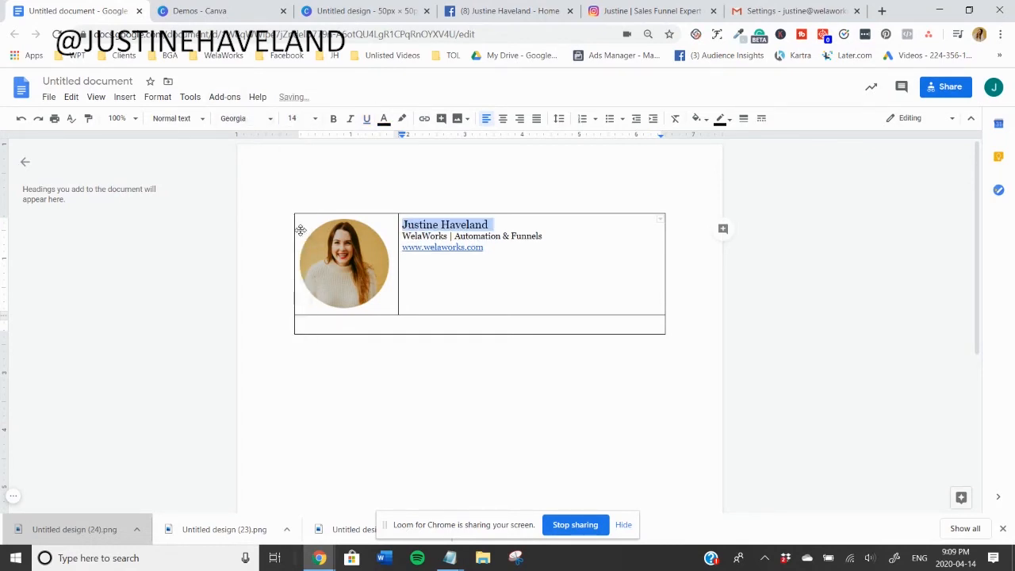
pyautogui.click(313, 119)
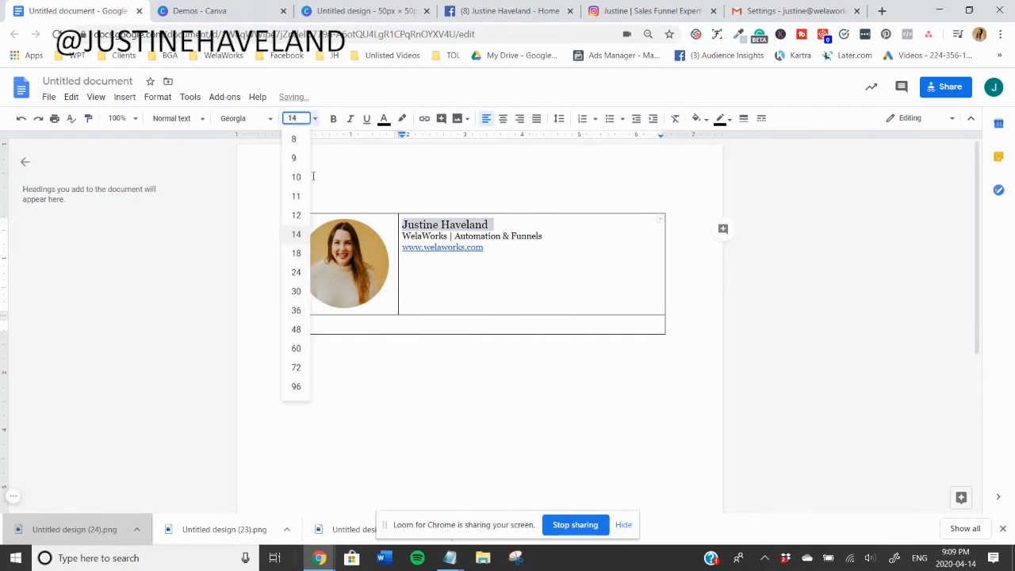
pyautogui.click(295, 254)
pyautogui.hotkey('ctrl', 'b')
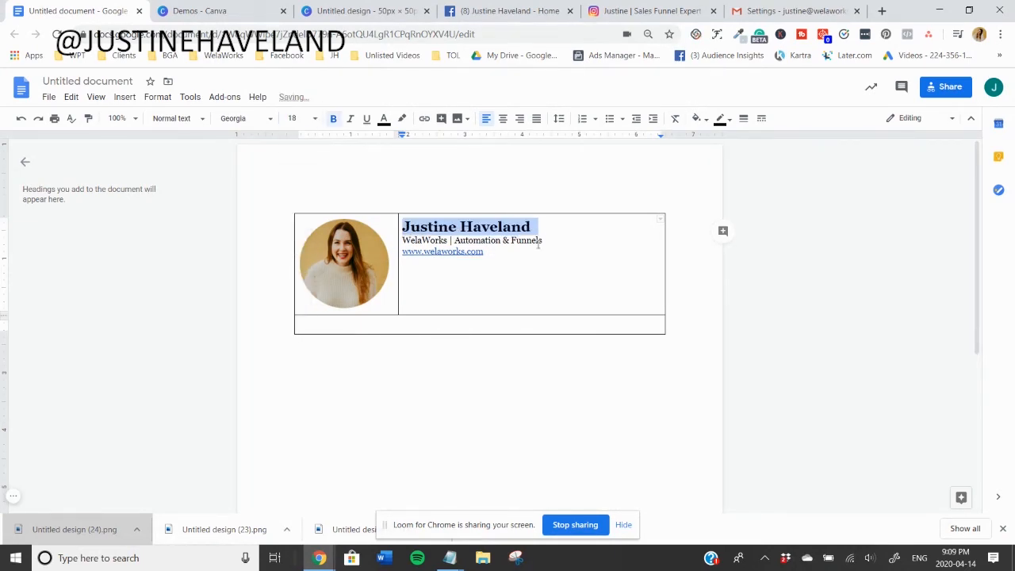
# Set the line spacing of the full name and "WelaWorks | Automation & Funnels" lines to 1.15.
pyautogui.click(423, 240)
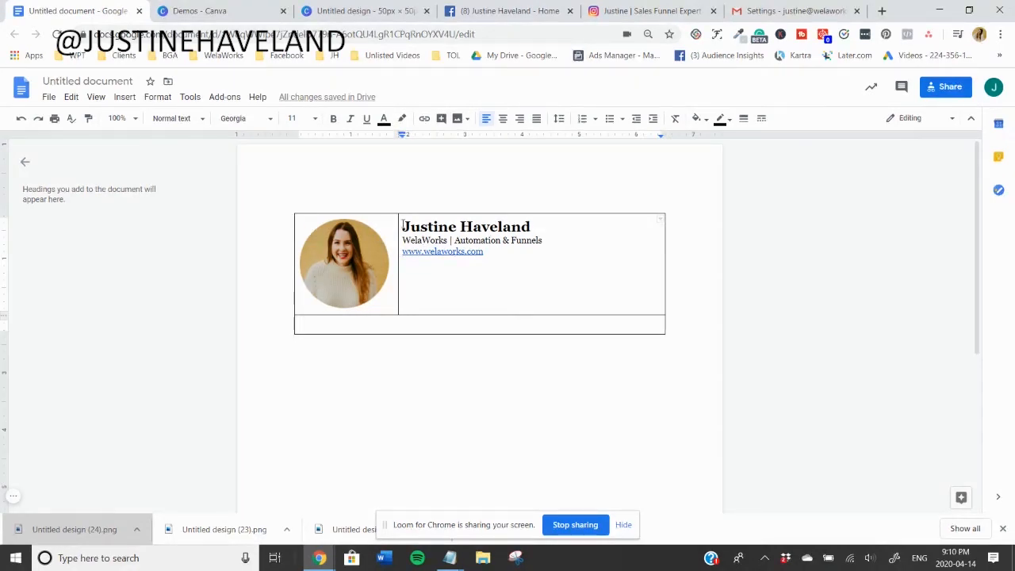
pyautogui.moveTo(403, 225); pyautogui.dragTo(542, 243)
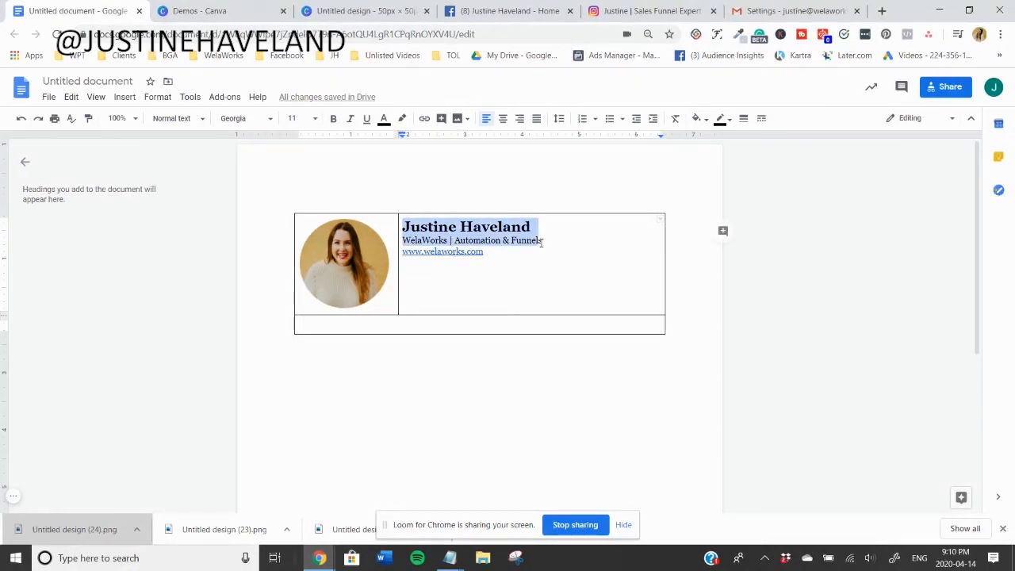
pyautogui.click(155, 96)
pyautogui.moveTo(226, 175)
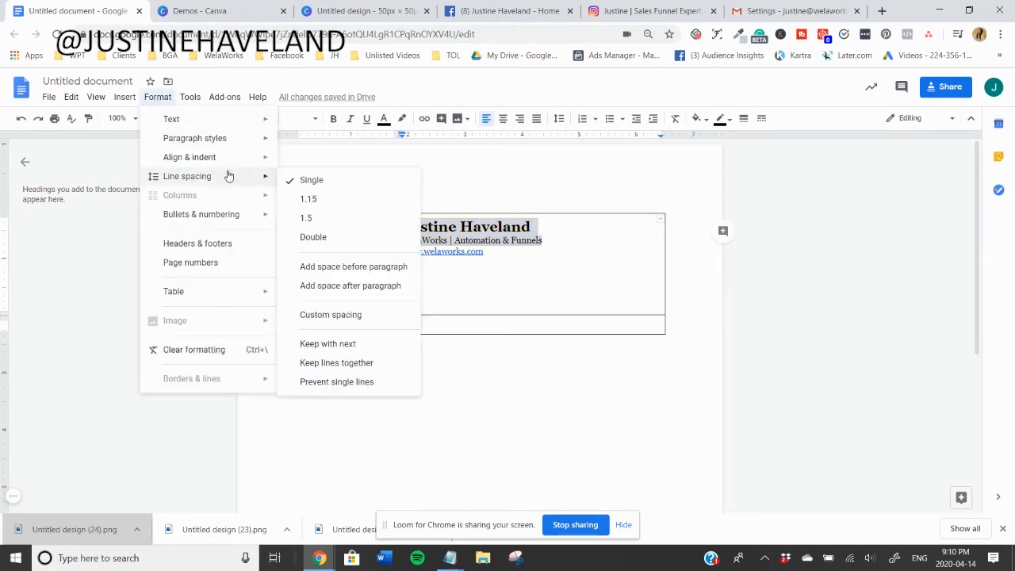
pyautogui.click(309, 197)
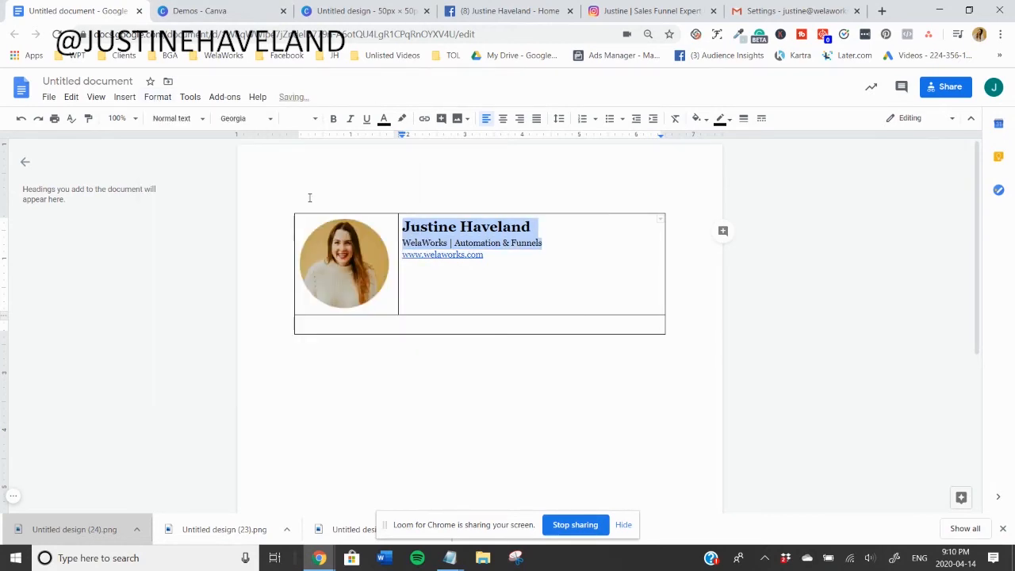
pyautogui.click(503, 259)
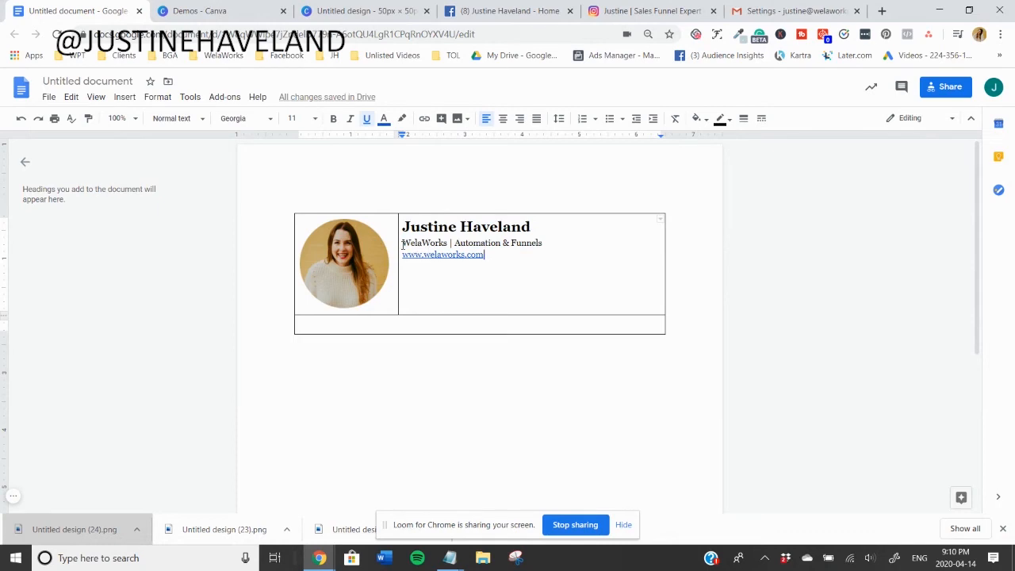
pyautogui.moveTo(402, 245); pyautogui.dragTo(487, 259)
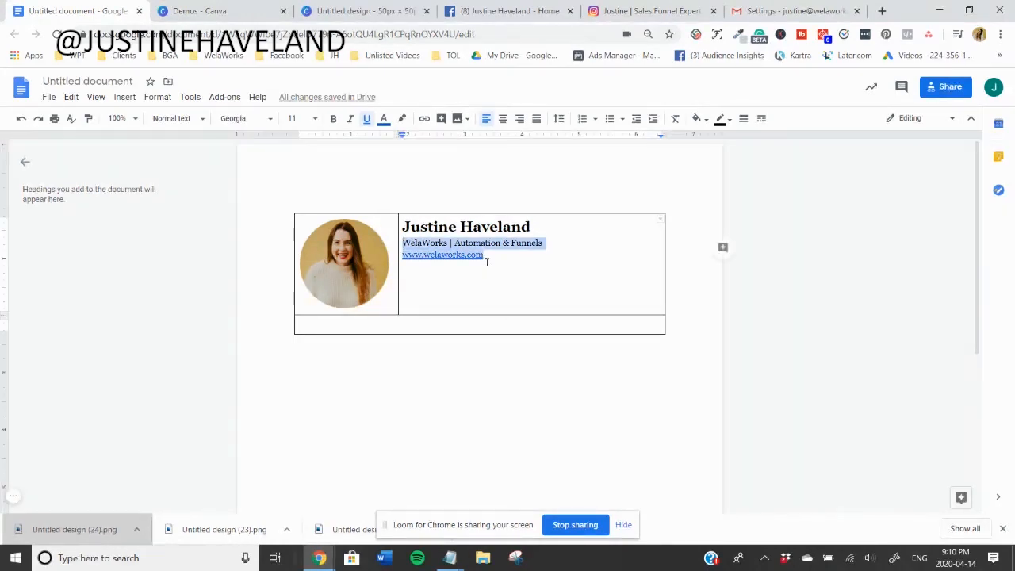
pyautogui.click(158, 98)
pyautogui.moveTo(265, 177)
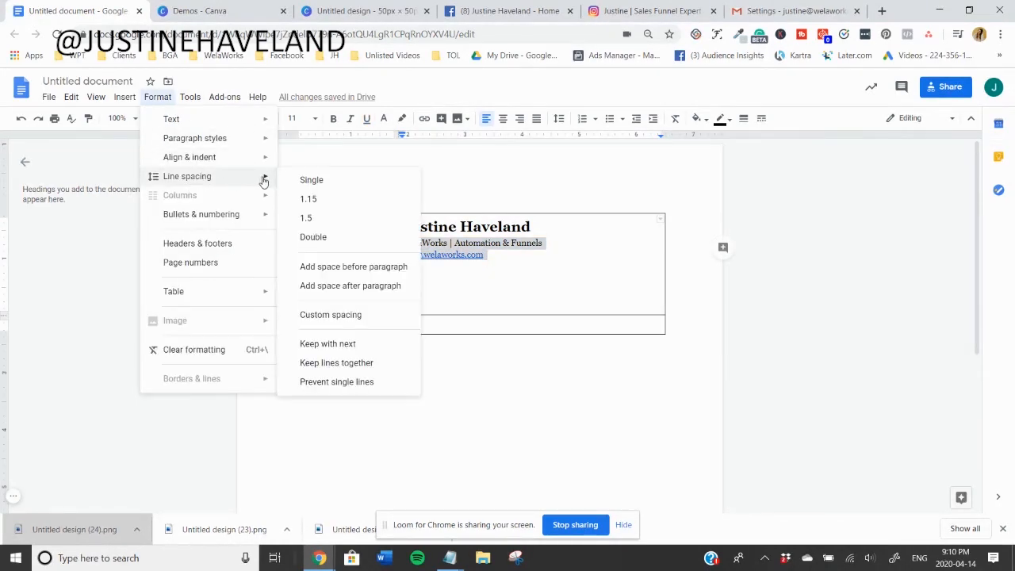
pyautogui.click(307, 220)
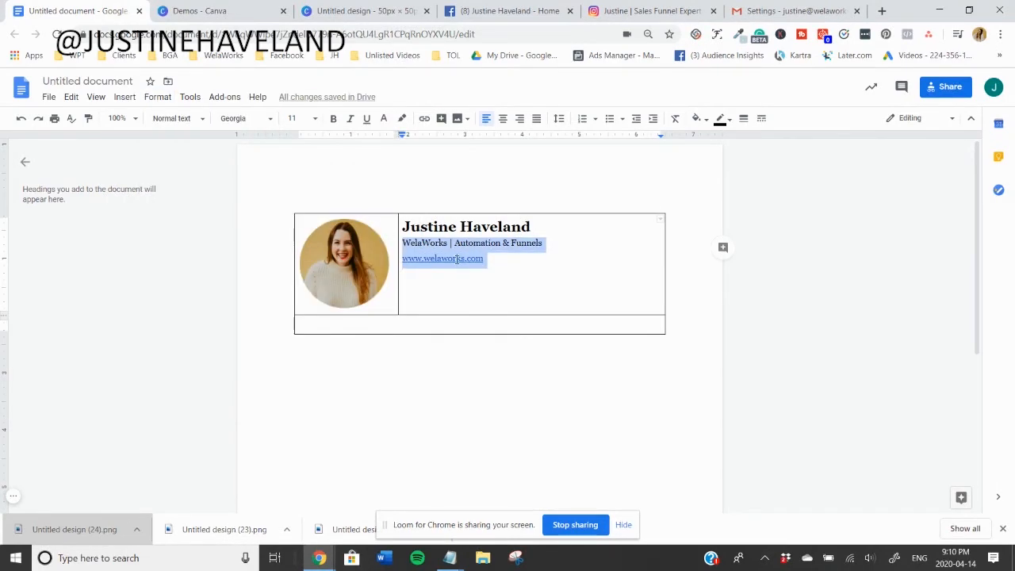
# Insert the downloaded Facebook icon, Untitled design (23).png, and the Instagram icon side by side below the web address, separated by a space.
pyautogui.click(449, 273)
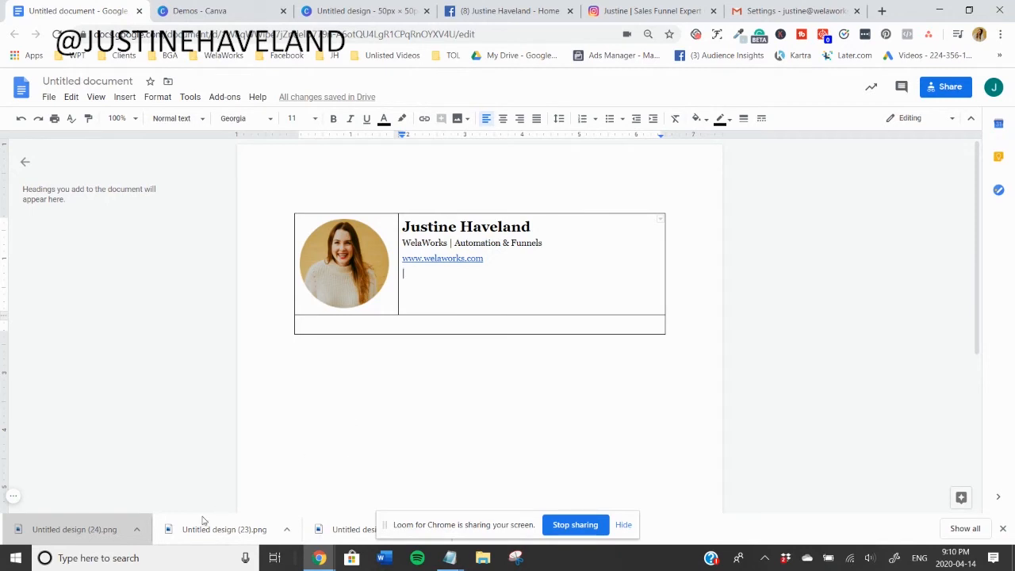
pyautogui.moveTo(202, 519)
pyautogui.mouseDown()
pyautogui.moveTo(322, 449)
pyautogui.moveTo(379, 264)
pyautogui.moveTo(441, 282)
pyautogui.mouseUp()
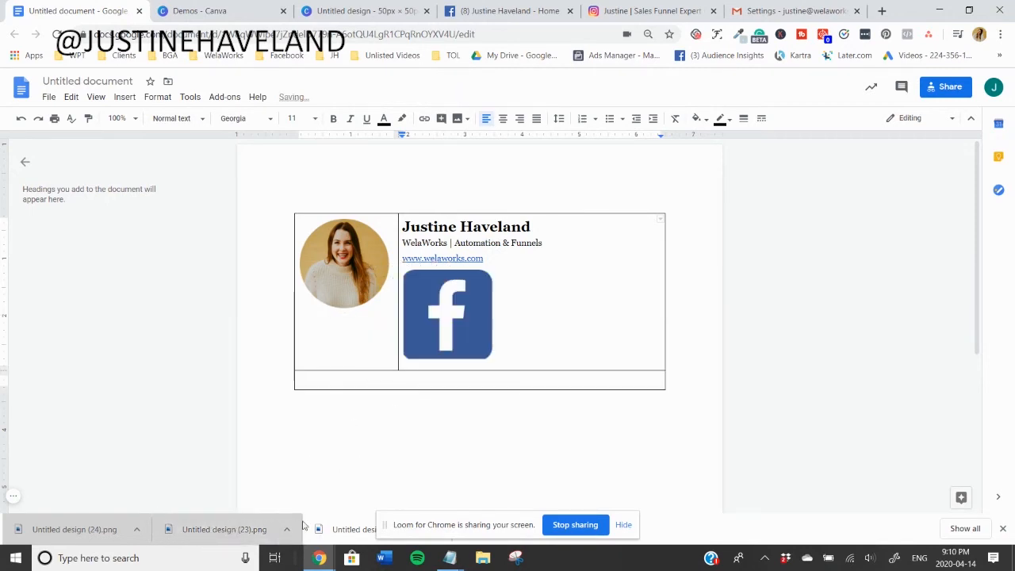
pyautogui.moveTo(346, 526); pyautogui.dragTo(545, 330)
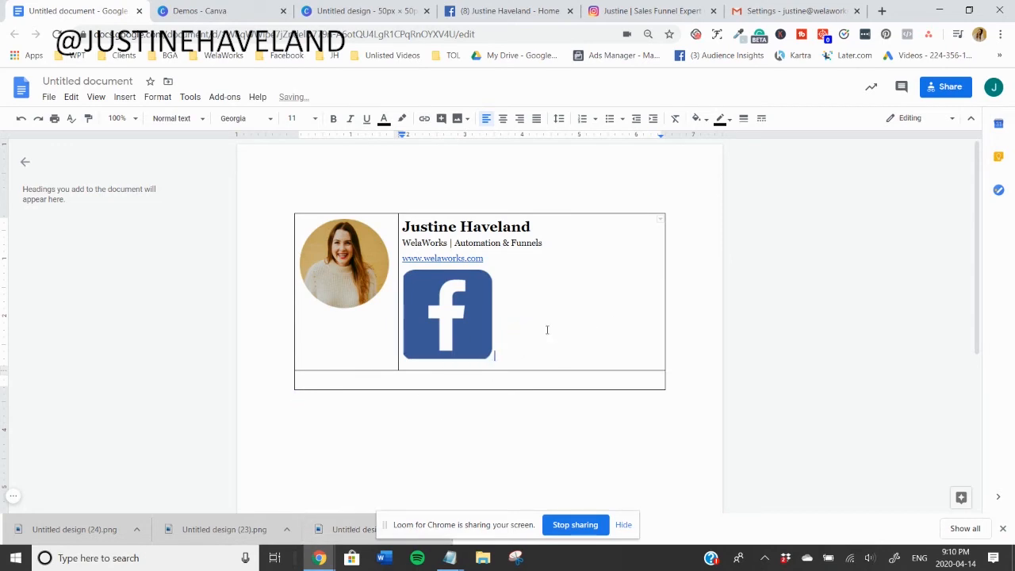
pyautogui.click(490, 355)
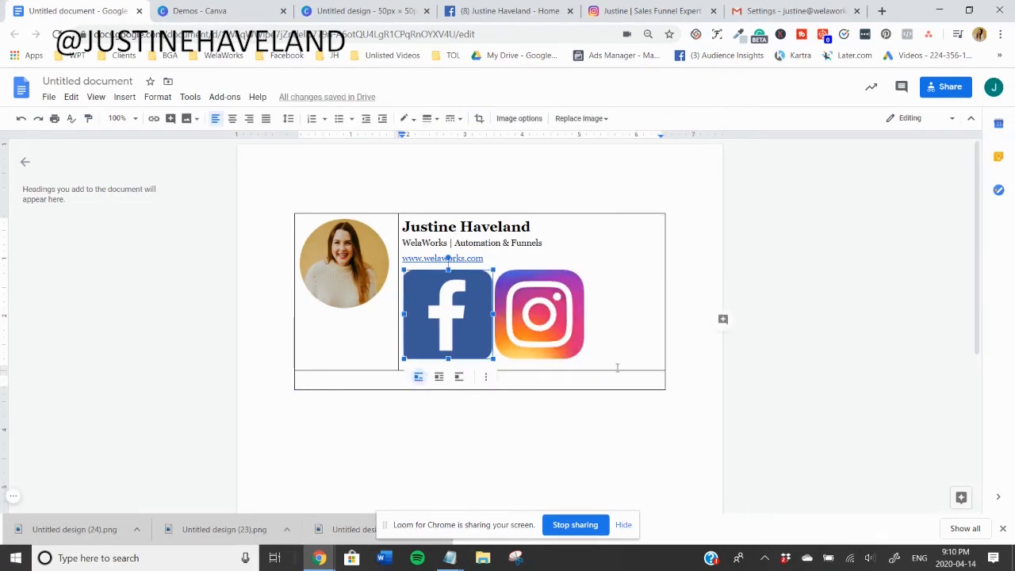
pyautogui.click(608, 291)
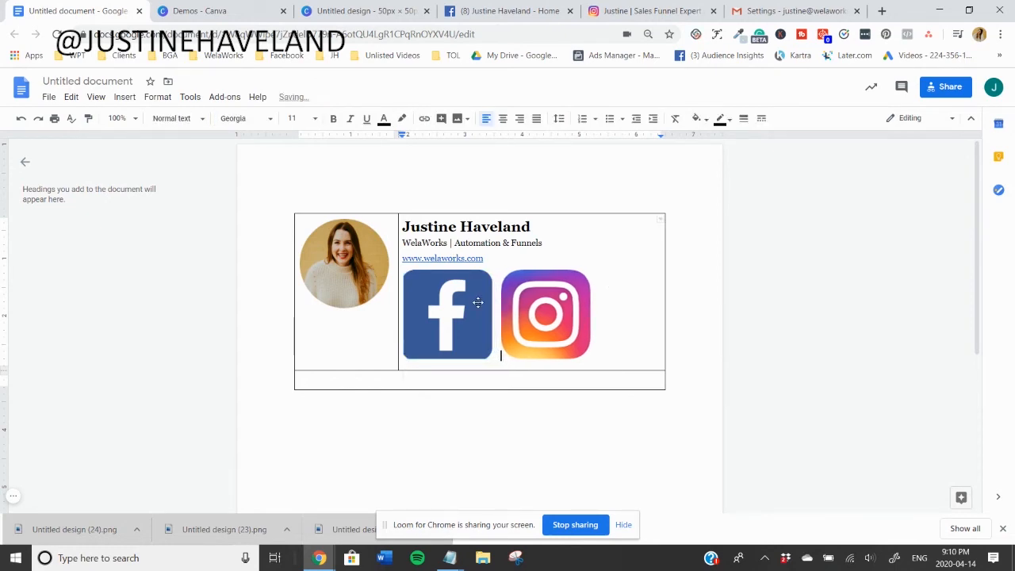
# Shrink the Facebook and Instagram icons to a small matching size, about a quarter of their inserted width.
pyautogui.click(466, 335)
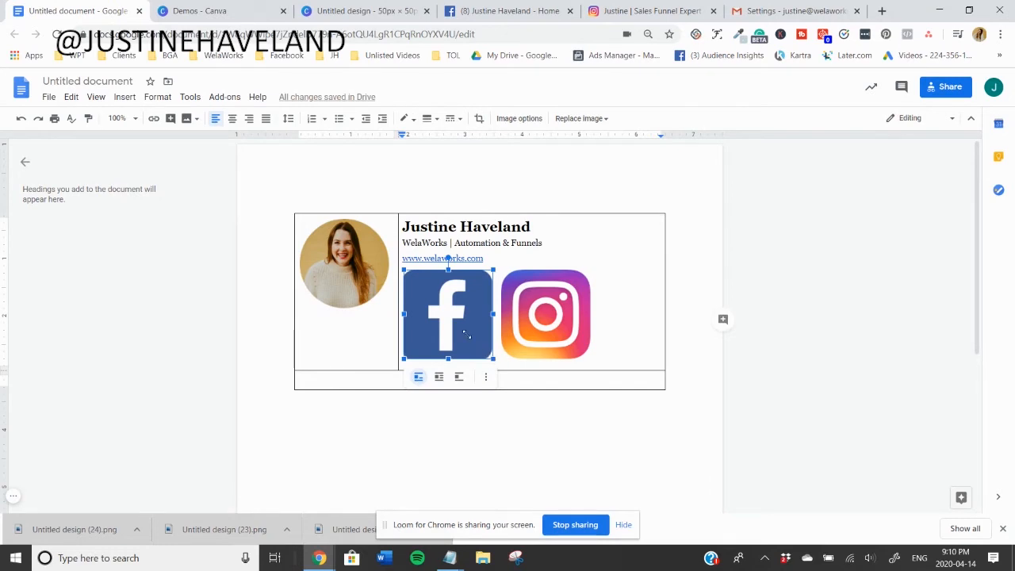
pyautogui.moveTo(427, 285); pyautogui.dragTo(426, 290)
pyautogui.click(485, 303)
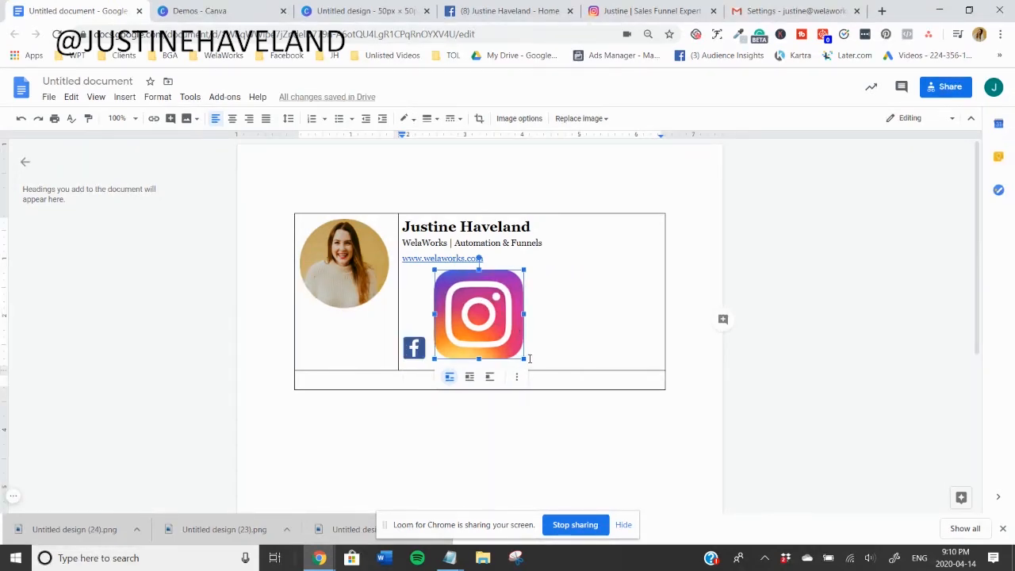
pyautogui.moveTo(465, 301); pyautogui.dragTo(469, 288)
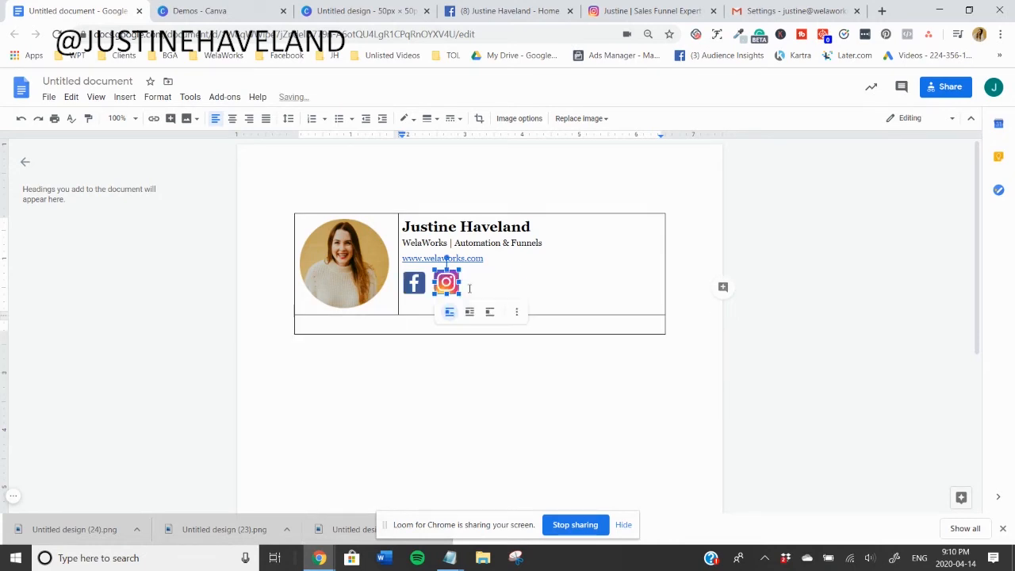
pyautogui.click(521, 282)
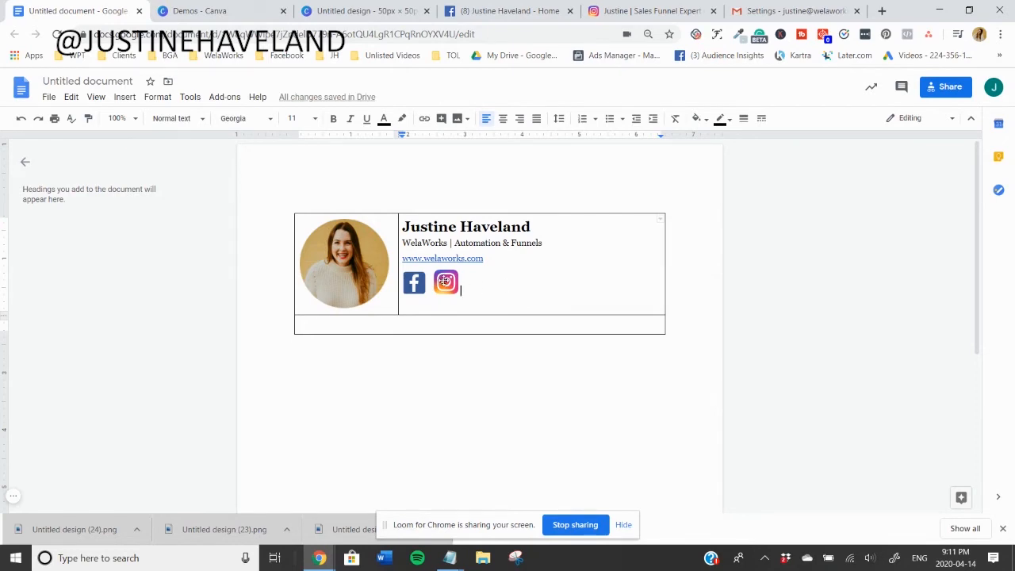
pyautogui.click(443, 281)
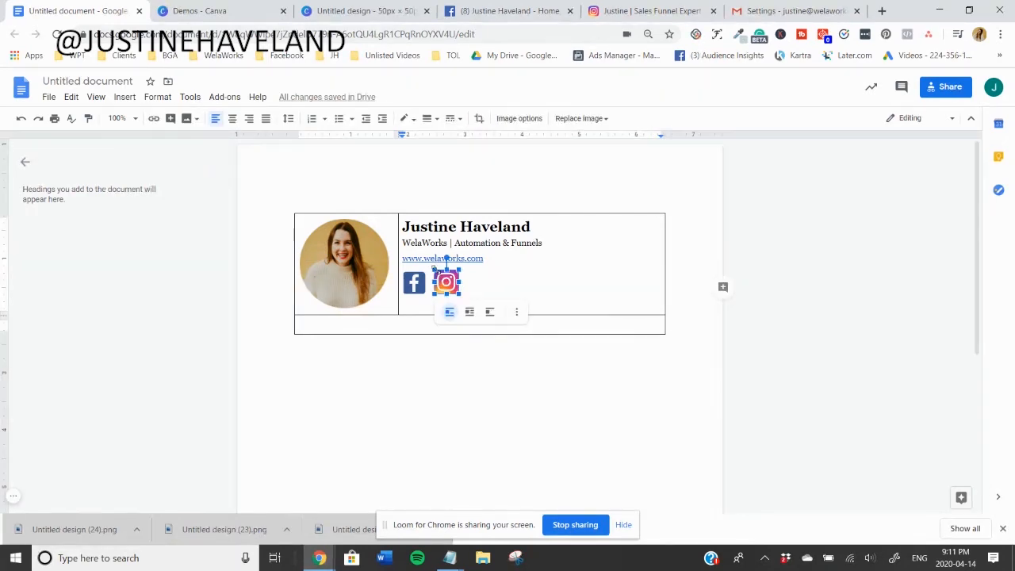
pyautogui.moveTo(434, 270); pyautogui.dragTo(443, 276)
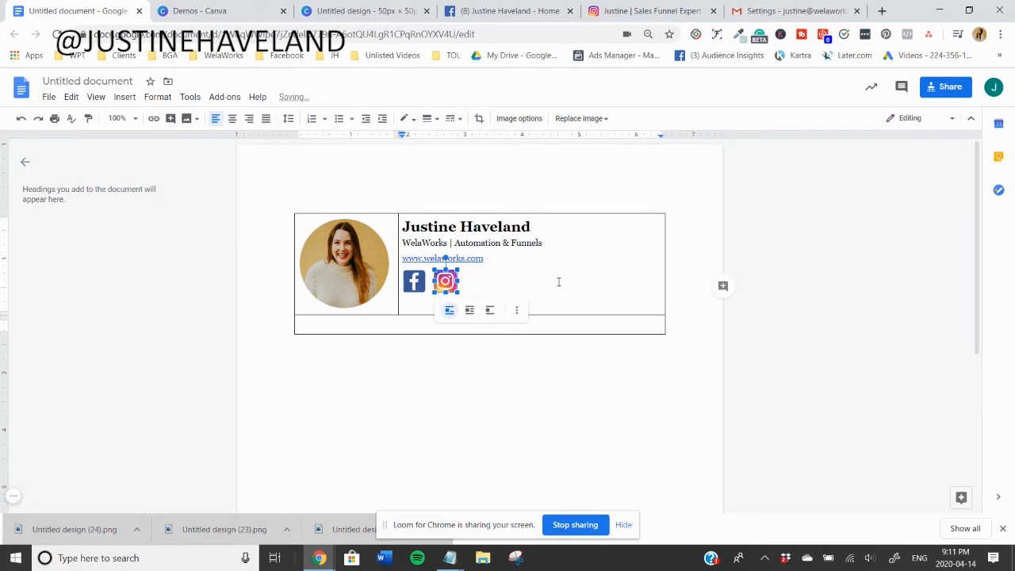
# Widen the portrait column slightly and set the web address and social icon lines to double line spacing.
pyautogui.tripleClick(491, 288)
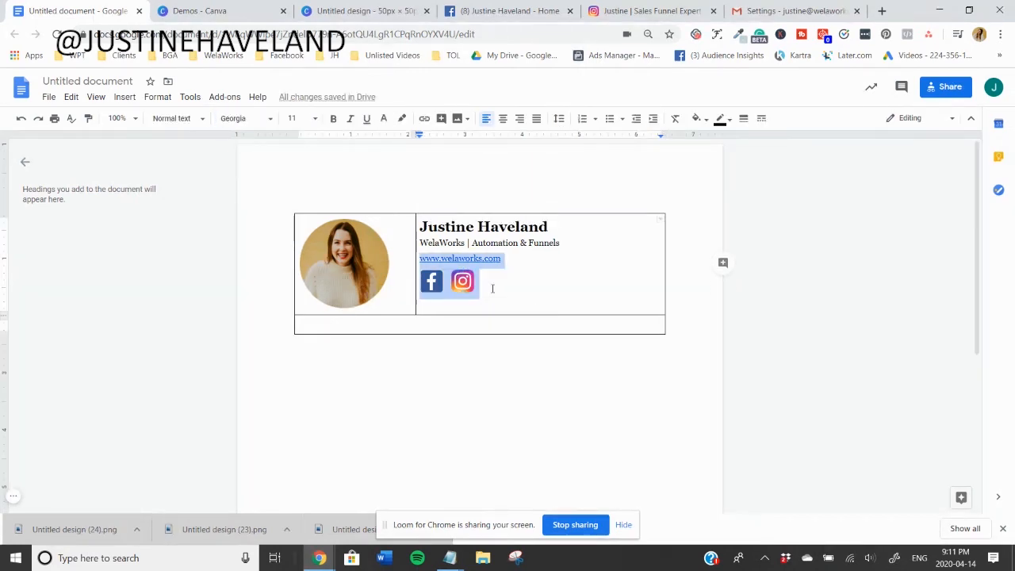
pyautogui.click(157, 97)
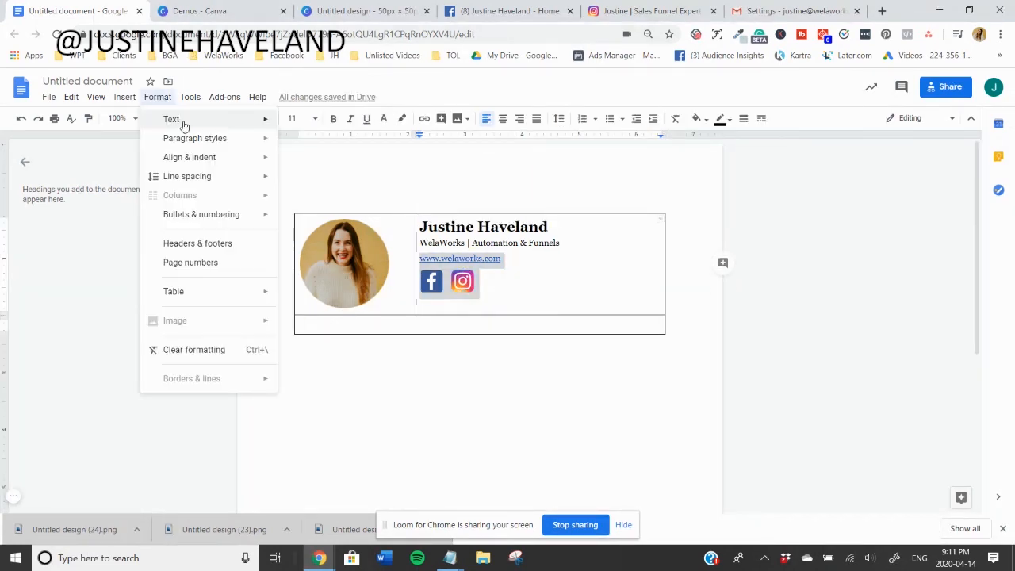
pyautogui.moveTo(218, 178)
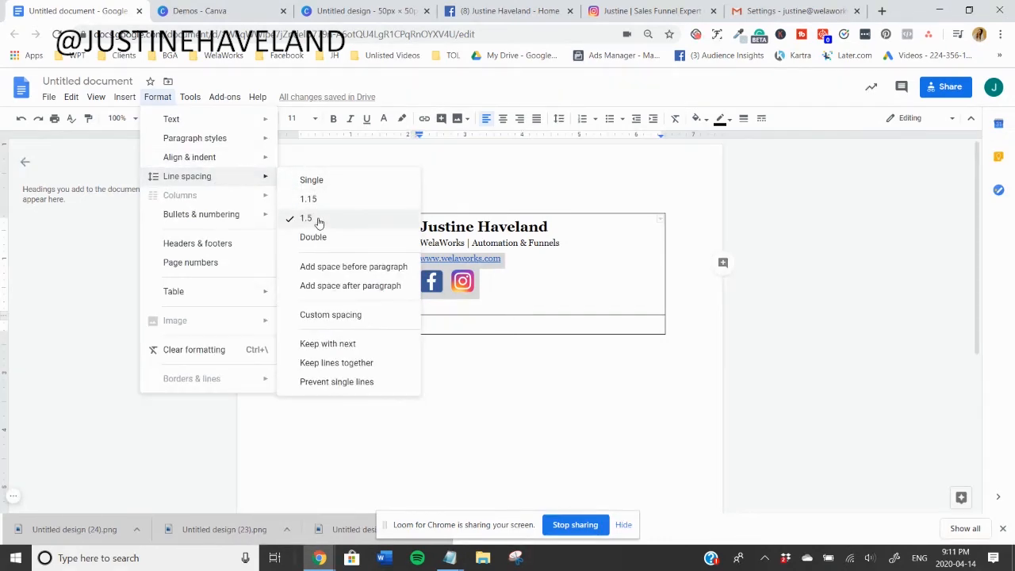
pyautogui.click(360, 236)
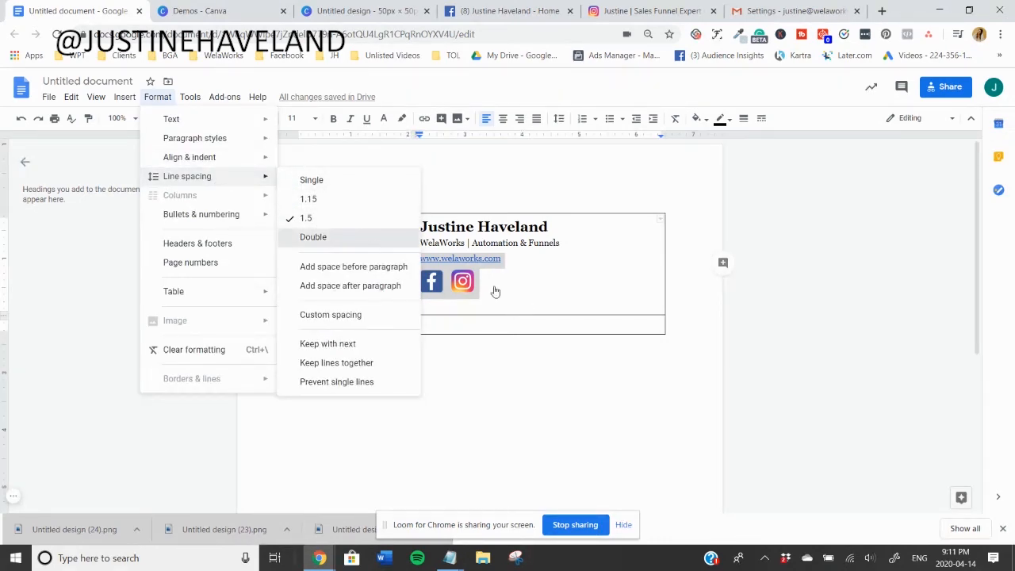
pyautogui.click(510, 292)
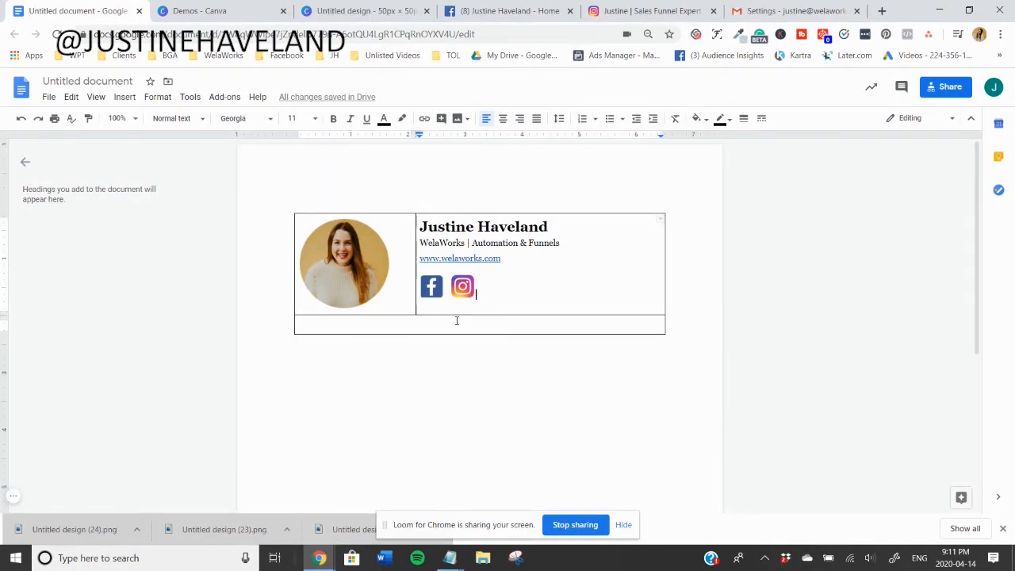
# Copy the italic sentence about the meaning of "Wela" from the signature in Gmail settings into the bottom row of the Google Docs table.
pyautogui.click(809, 13)
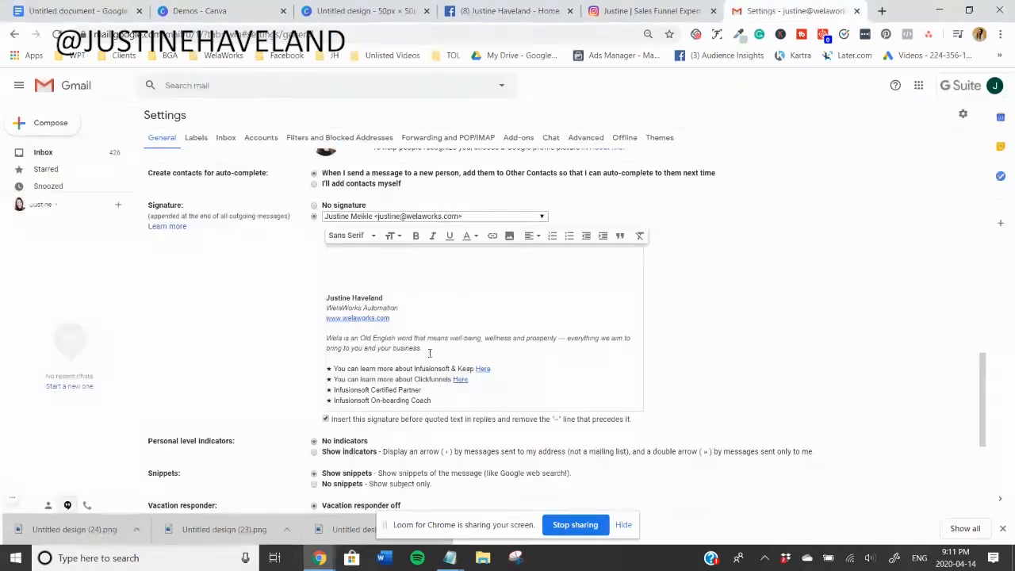
pyautogui.moveTo(420, 348); pyautogui.dragTo(325, 344)
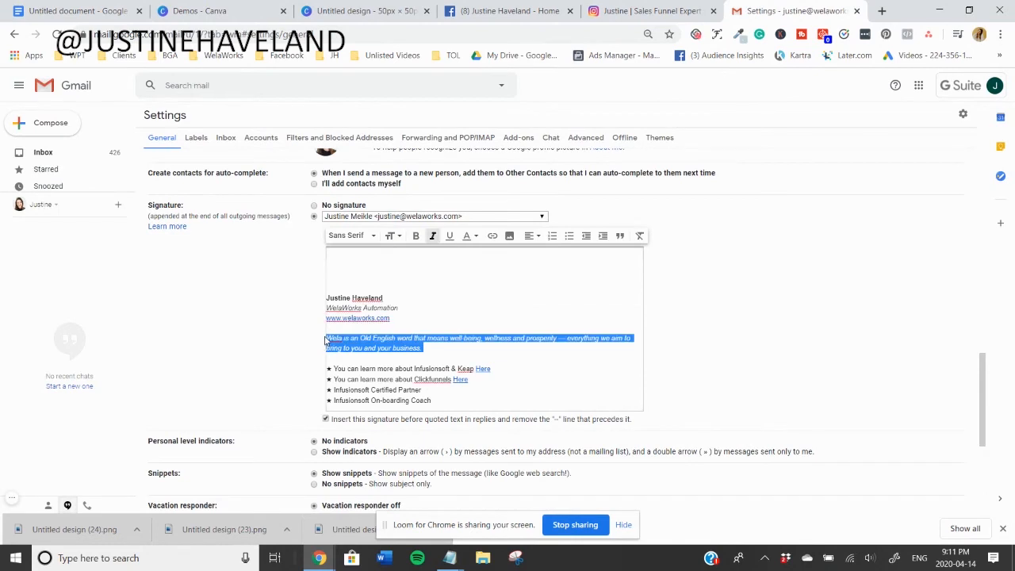
pyautogui.click(73, 9)
pyautogui.click(445, 328)
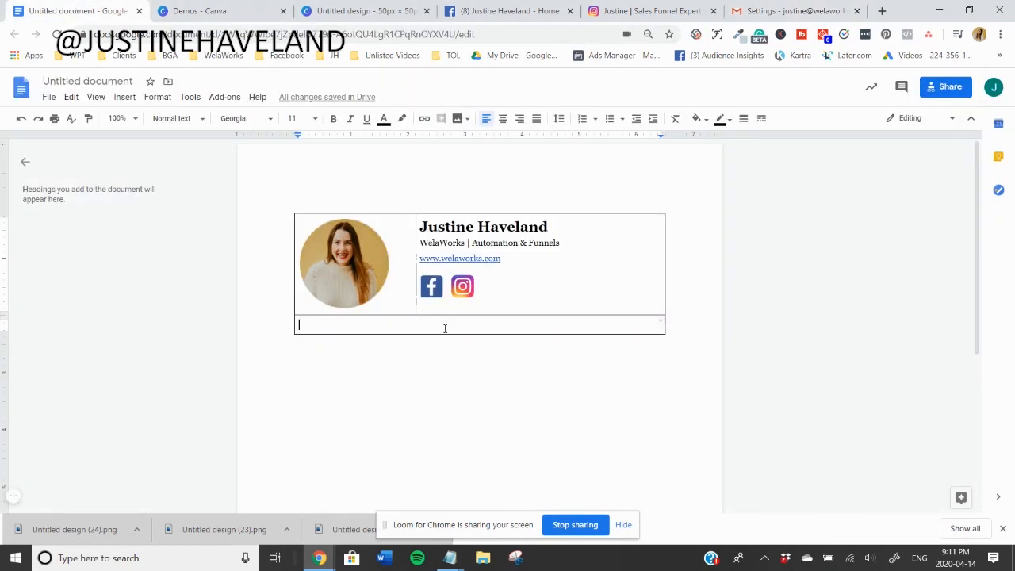
pyautogui.write('Wela is an Old English word that means well-being, wellness and prosperity --- everything we aim to bring to you and your business.')
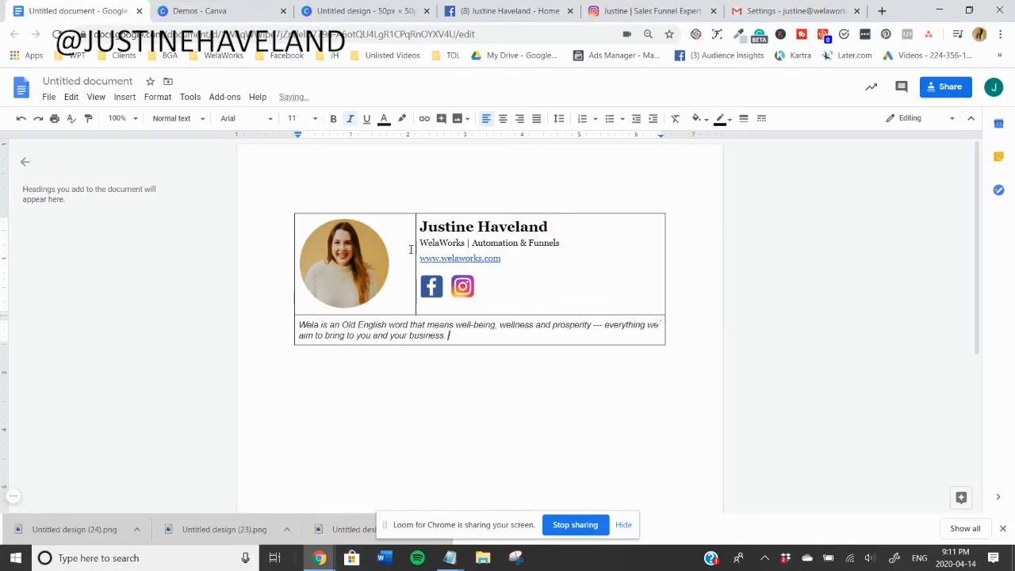
# Change the font of the entire signature to Arial.
pyautogui.hotkey('ctrl', 'a')
pyautogui.click(271, 120)
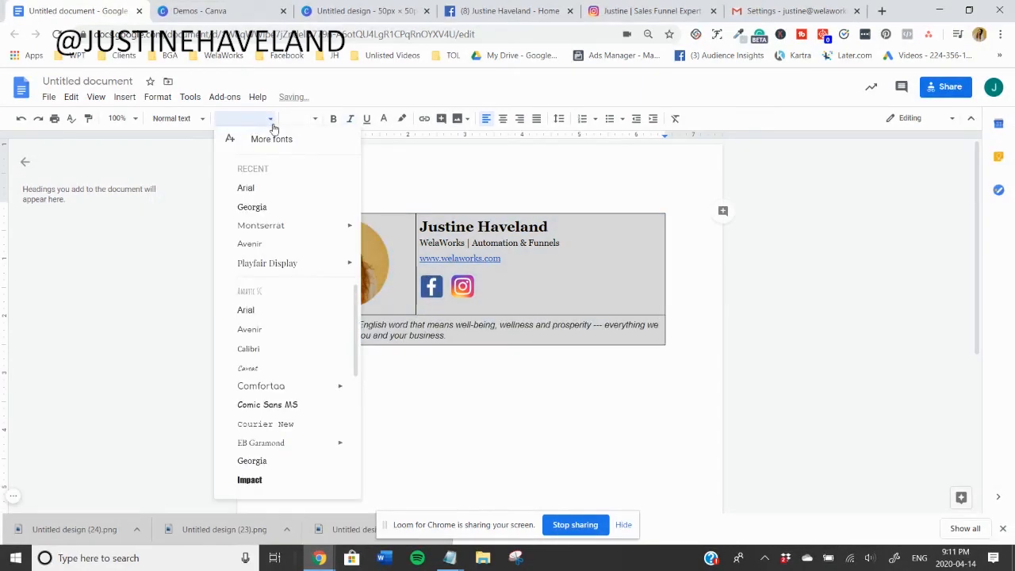
pyautogui.click(275, 191)
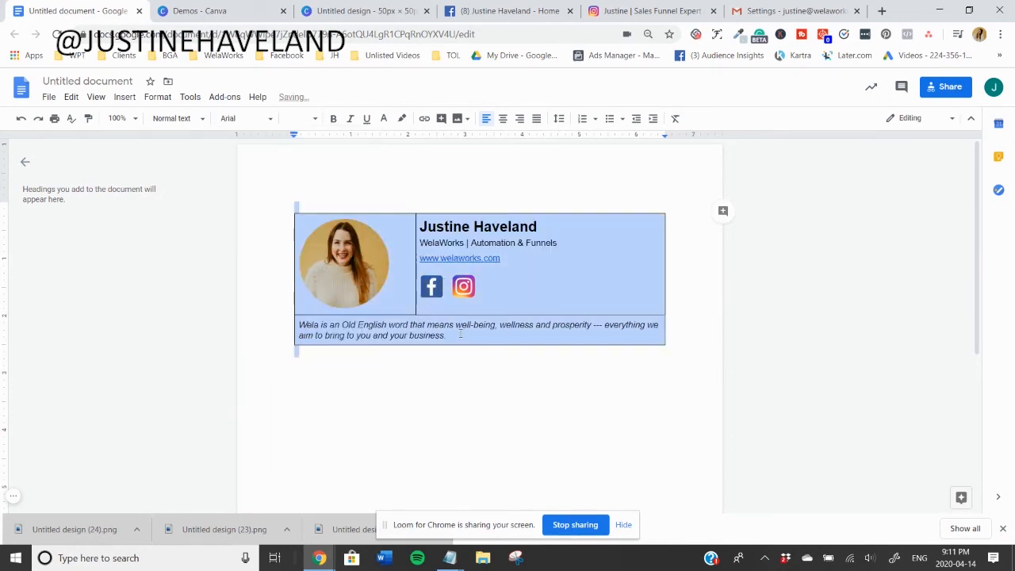
pyautogui.click(460, 334)
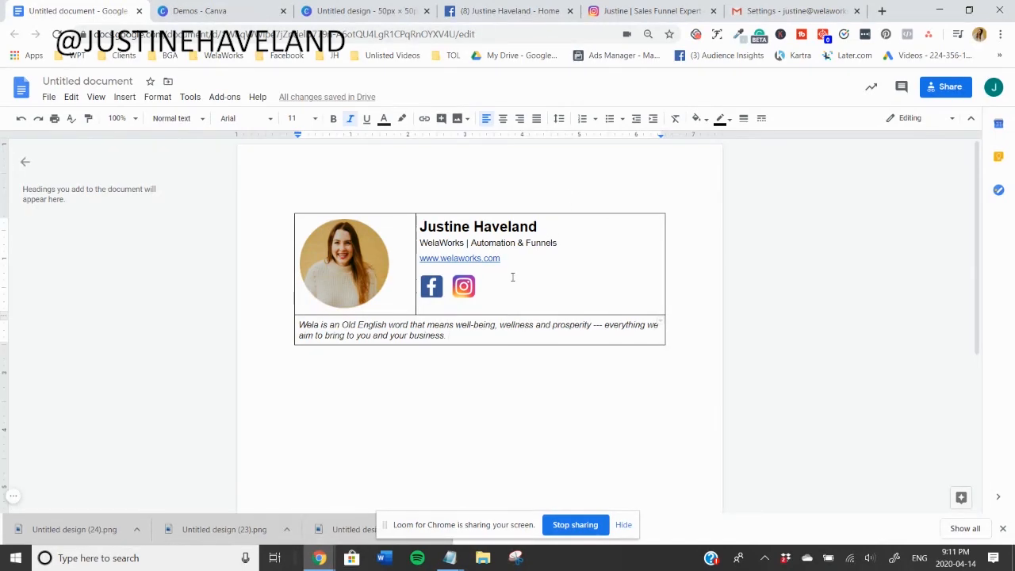
# Center the italic "Wela" sentence in the table's bottom row.
pyautogui.moveTo(448, 336); pyautogui.dragTo(291, 325)
pyautogui.click(502, 118)
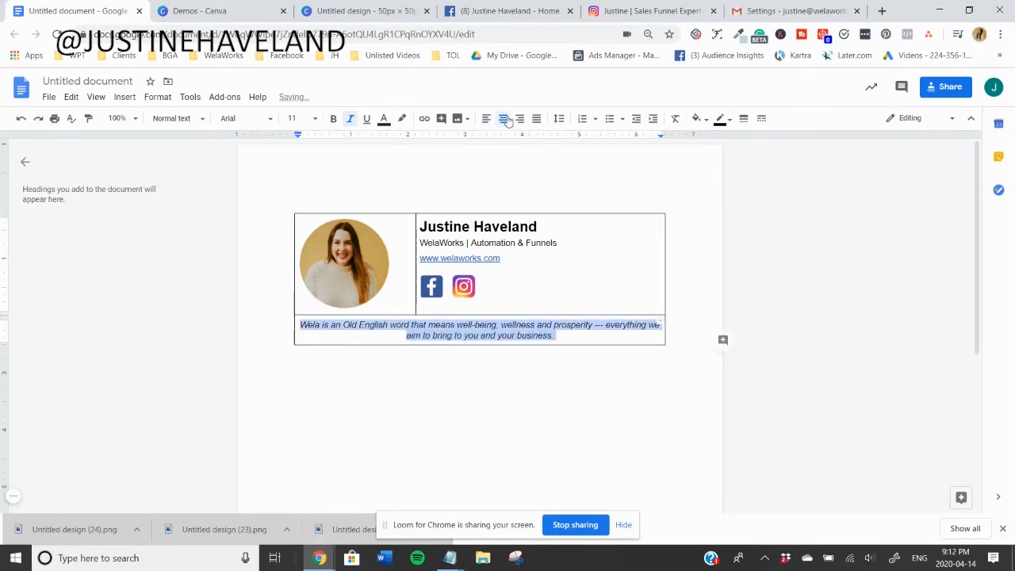
pyautogui.click(597, 355)
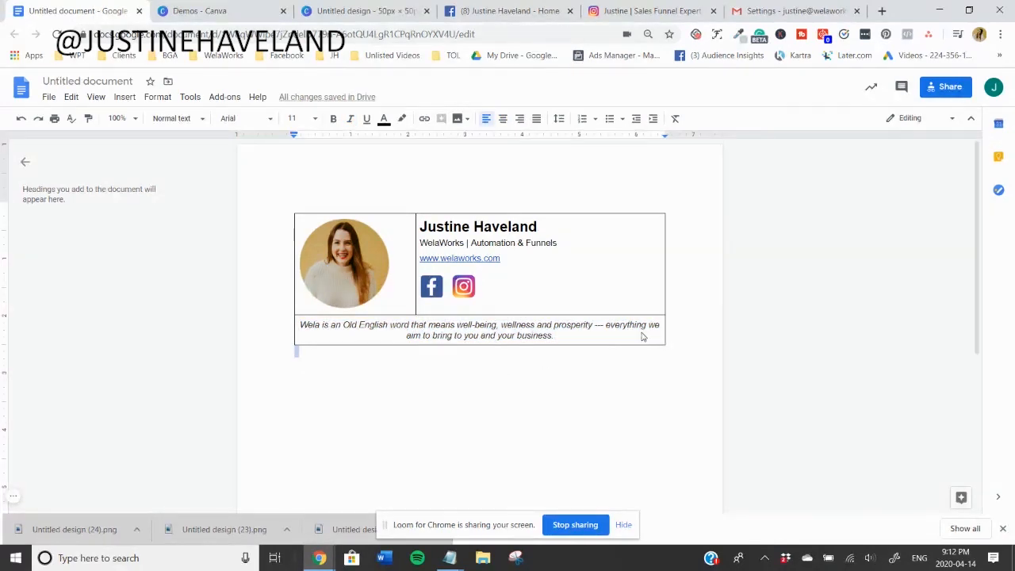
pyautogui.hotkey('ctrl', 'a')
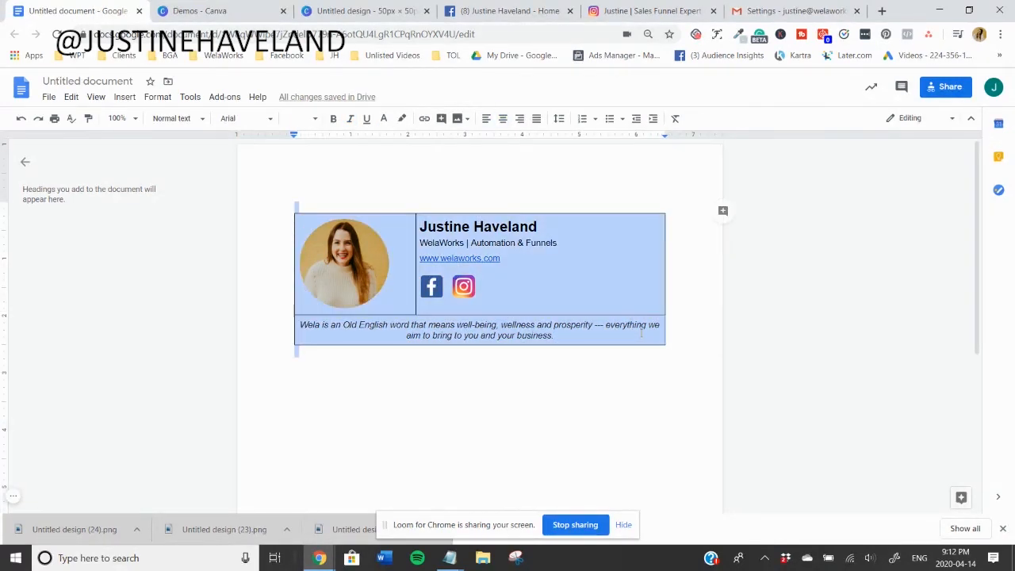
pyautogui.click(582, 230)
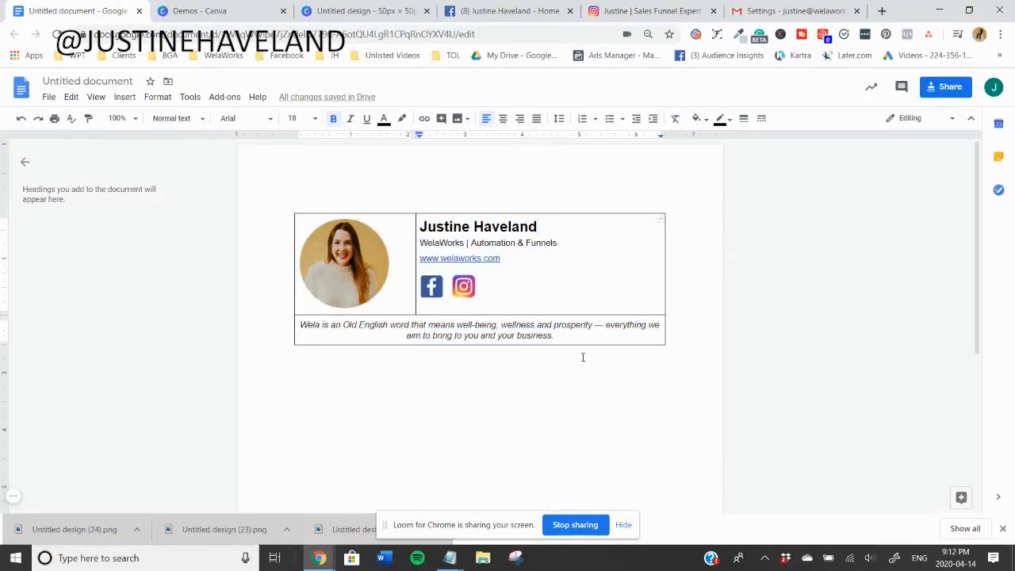
# Set the border color of the entire signature table to white.
pyautogui.moveTo(601, 338)
pyautogui.mouseDown()
pyautogui.moveTo(520, 338)
pyautogui.moveTo(315, 295)
pyautogui.moveTo(319, 237)
pyautogui.moveTo(506, 238)
pyautogui.mouseUp()
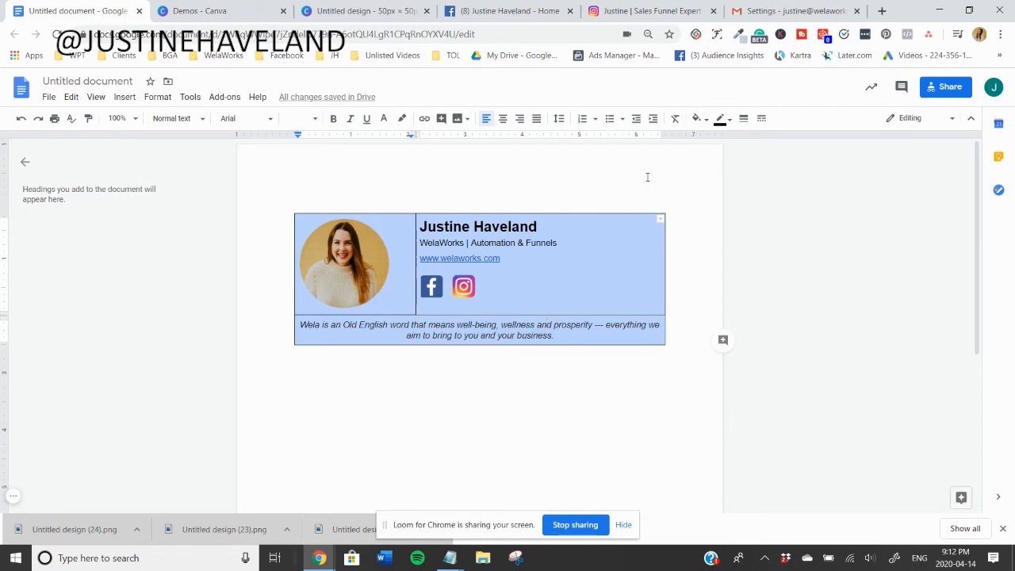
pyautogui.click(730, 121)
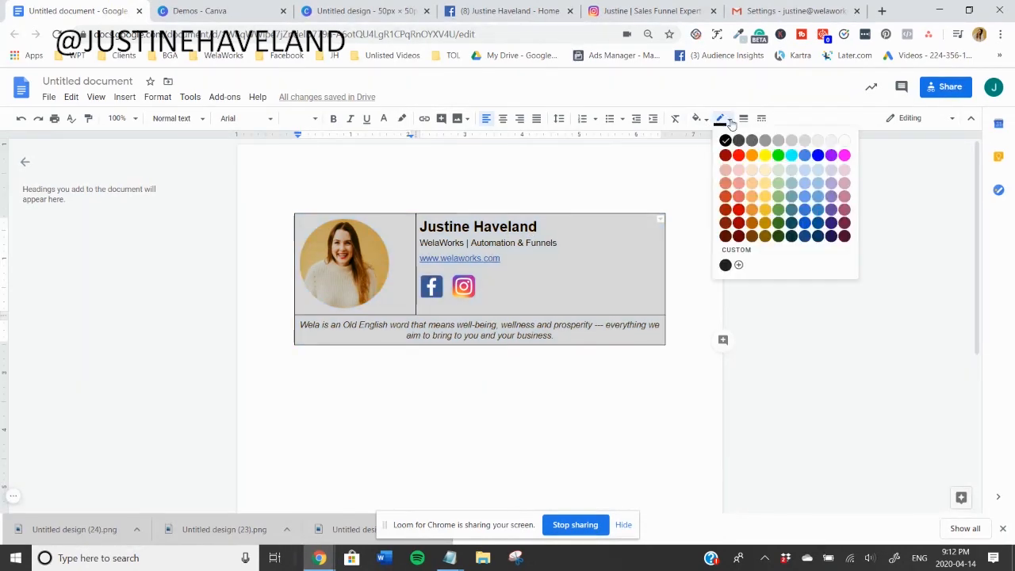
pyautogui.click(845, 143)
# Try enlarging the circular portrait within its table cell and undo the resize.
pyautogui.click(364, 254)
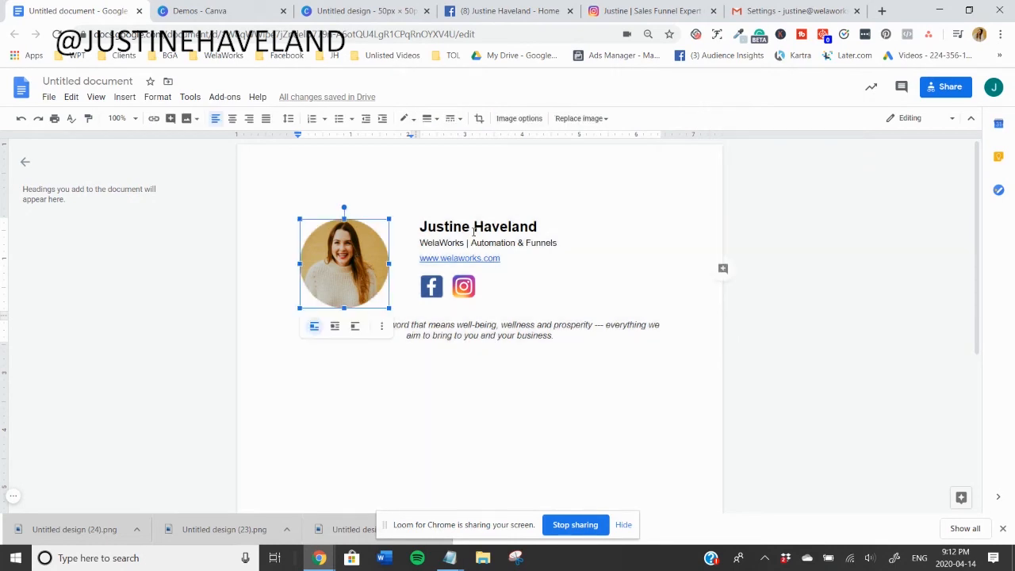
pyautogui.moveTo(391, 217); pyautogui.dragTo(403, 217)
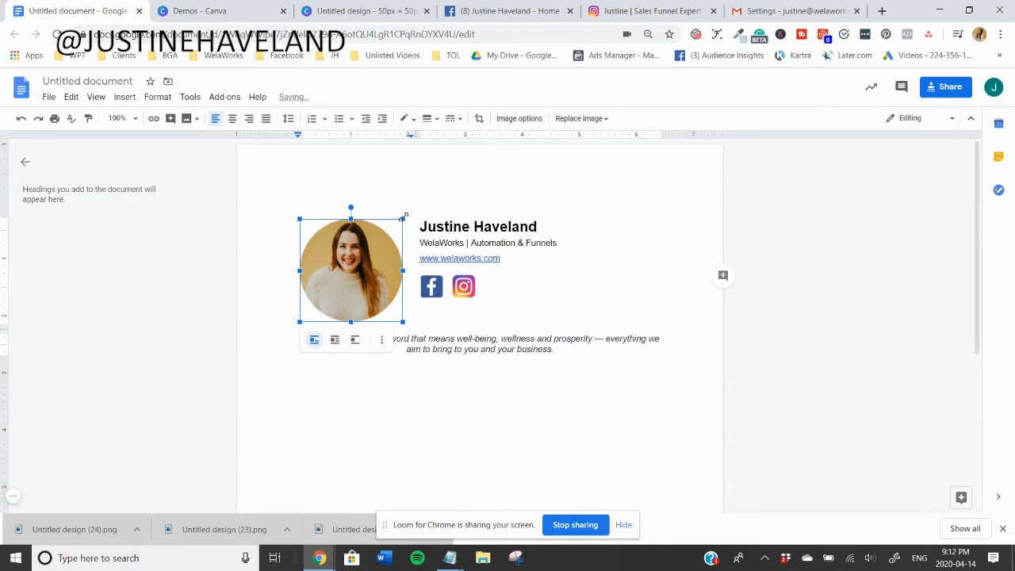
pyautogui.hotkey('ctrl', 'z')
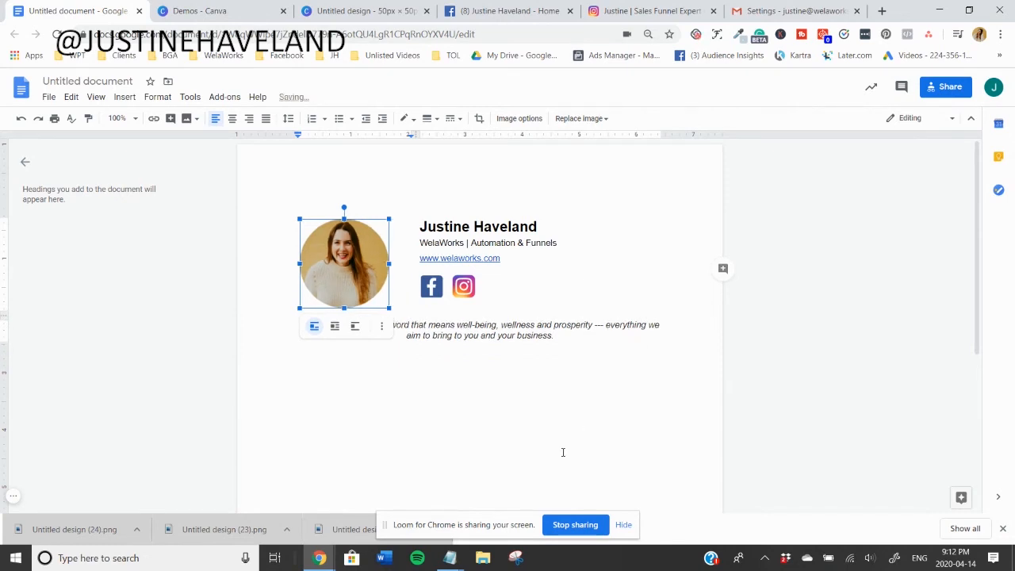
pyautogui.click(544, 396)
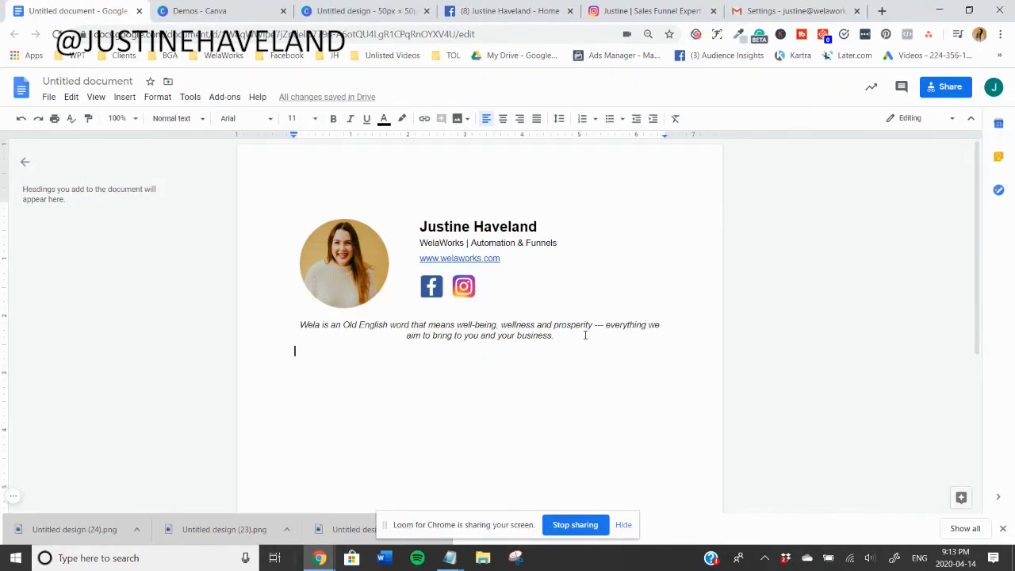
# Copy the complete signature table, including the portrait, contact text, icons and tagline, from the document.
pyautogui.moveTo(584, 336); pyautogui.dragTo(411, 324)
pyautogui.moveTo(336, 277); pyautogui.dragTo(293, 234)
pyautogui.moveTo(454, 210); pyautogui.dragTo(473, 211)
pyautogui.hotkey('ctrl', 'c')
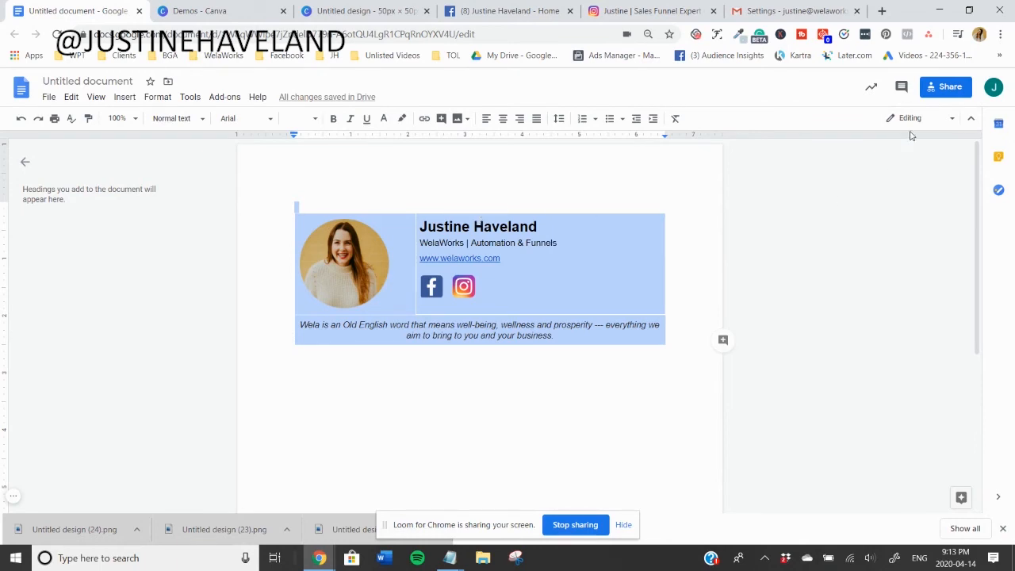
# Replace the entire old signature in the Gmail settings with the copied table and add two blank lines above it.
pyautogui.click(793, 11)
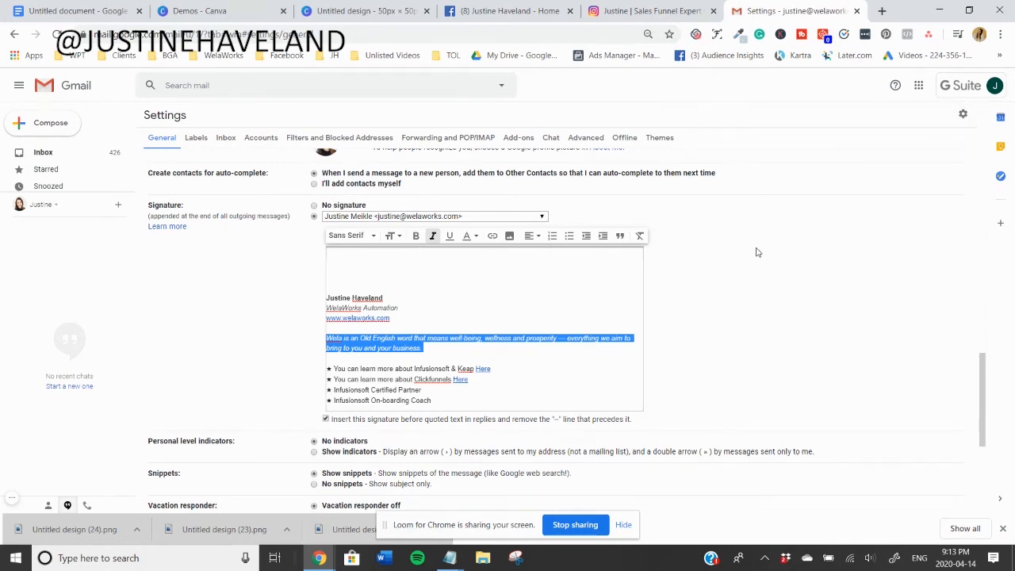
pyautogui.scroll(10, 758, 252)
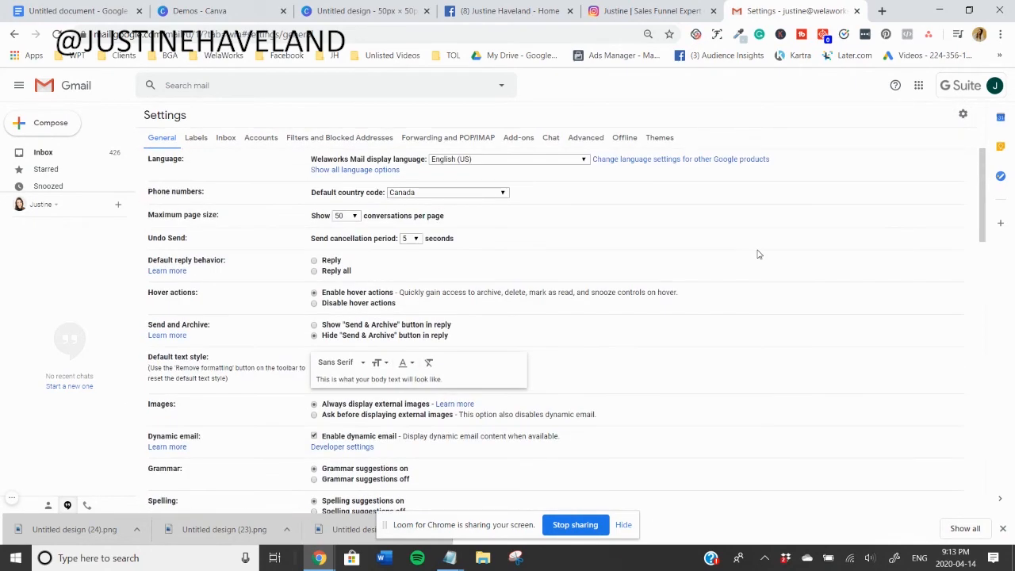
pyautogui.scroll(-10, 758, 253)
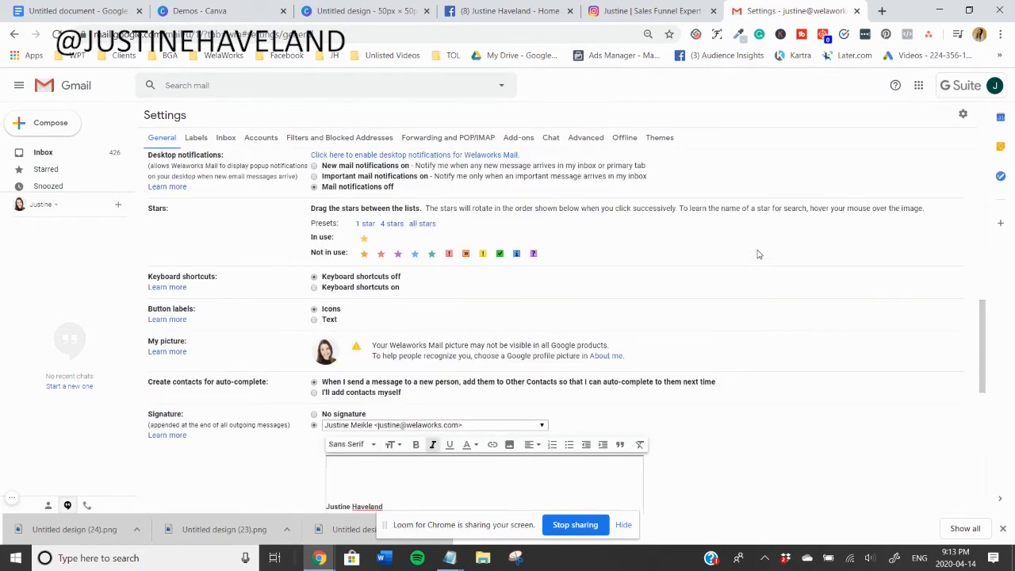
pyautogui.scroll(-3, 757, 254)
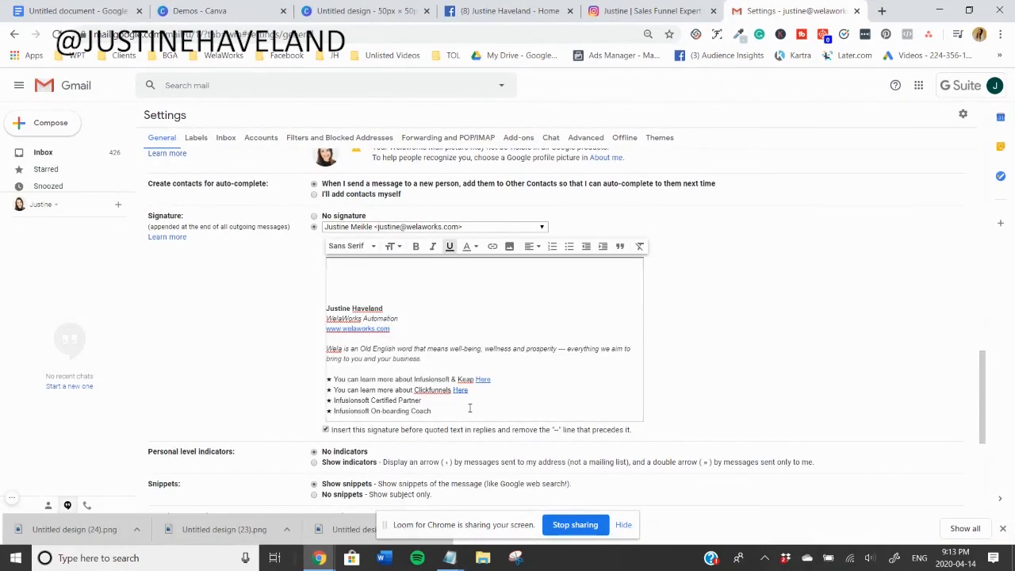
pyautogui.click(469, 408)
pyautogui.hotkey('ctrl', 'a')
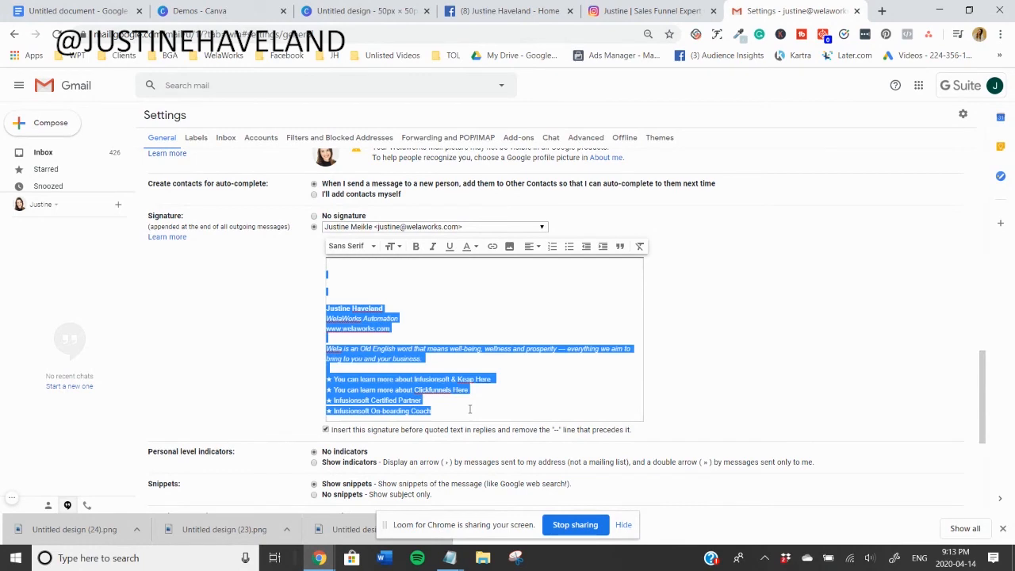
pyautogui.hotkey('ctrl', 'v')
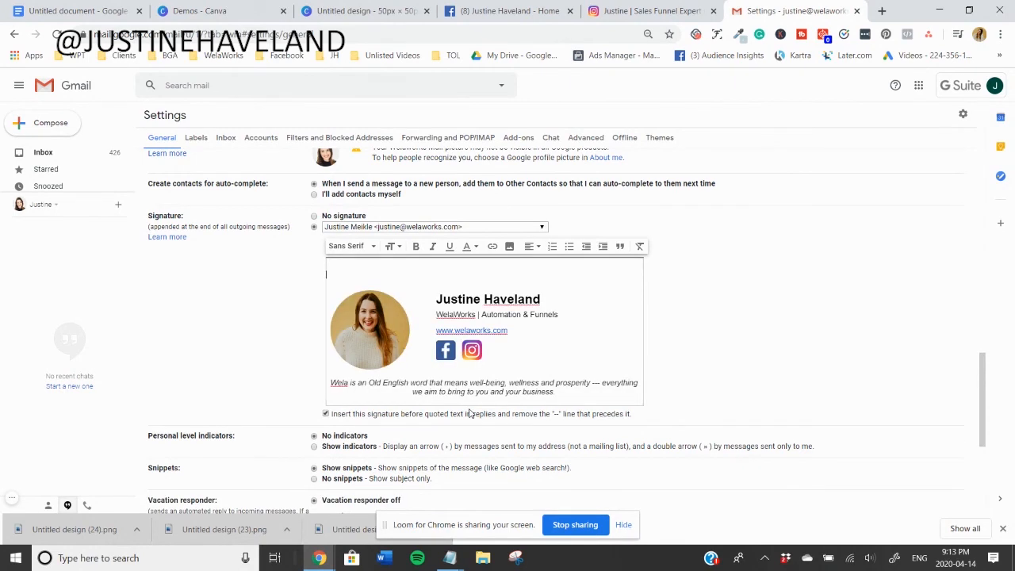
pyautogui.press('Return')
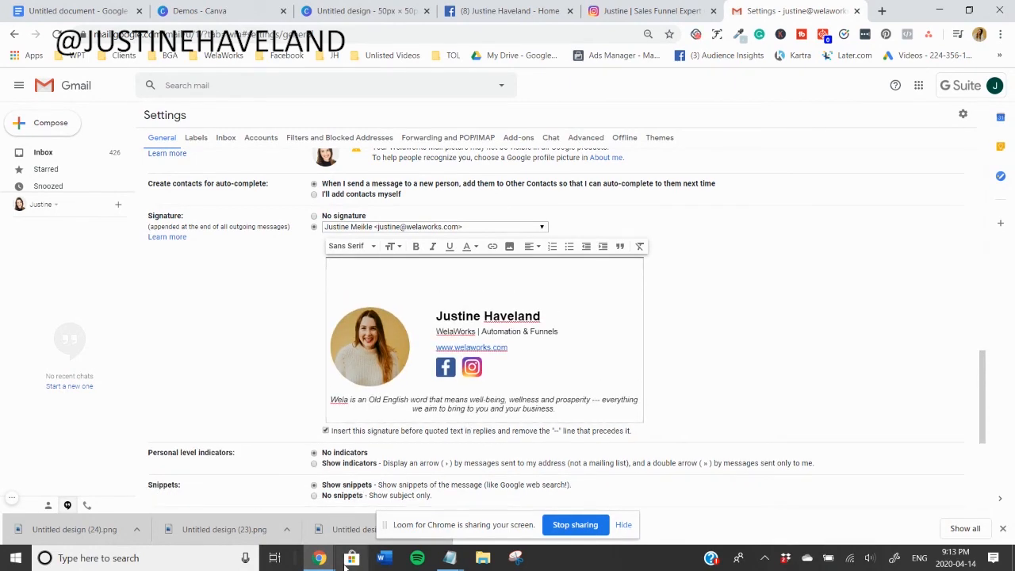
pyautogui.press('Return')
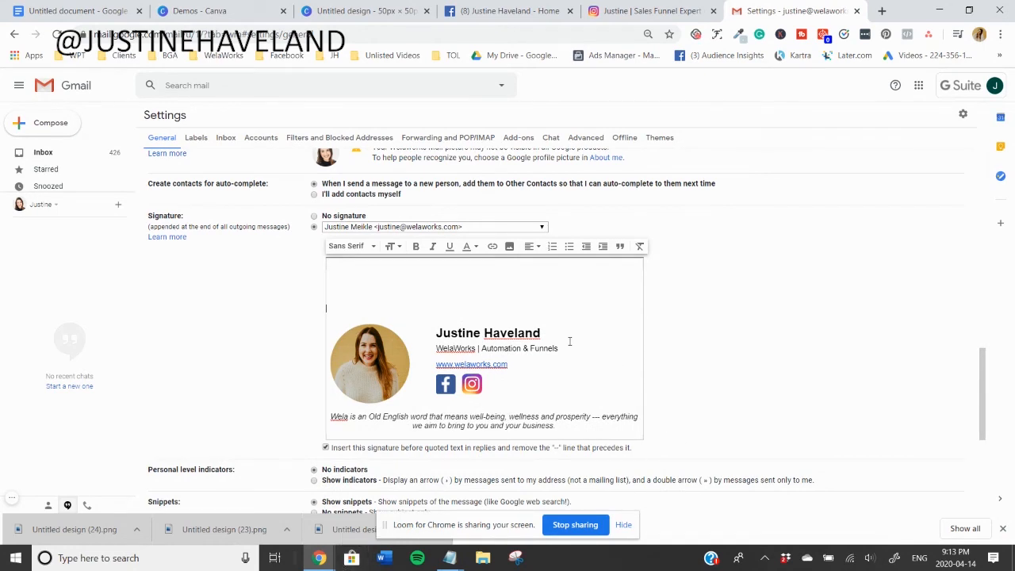
# Italicize the "WelaWorks | Automation & Funnels" line in the Gmail signature.
pyautogui.moveTo(560, 349)
pyautogui.mouseDown()
pyautogui.moveTo(436, 333)
pyautogui.moveTo(434, 349)
pyautogui.mouseUp()
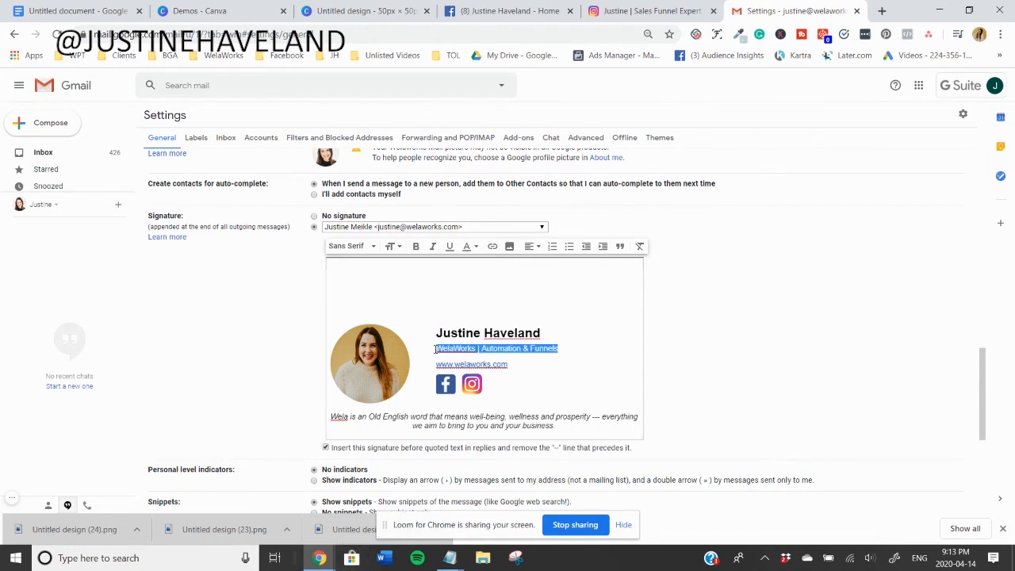
pyautogui.hotkey('ctrl', 'i')
pyautogui.click(580, 347)
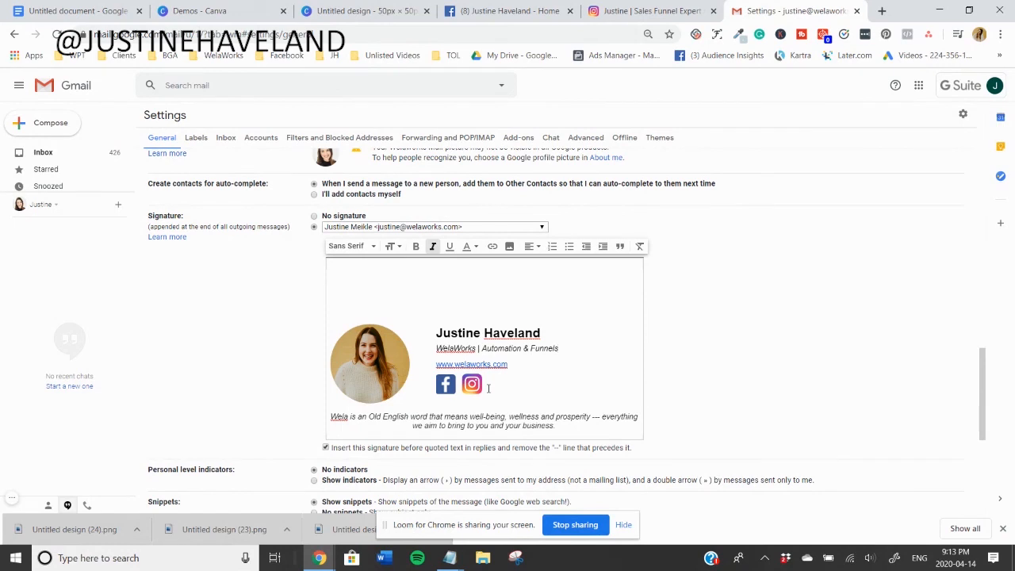
# Link the Instagram icon in the Gmail signature to the Instagram profile's address, copied without its query part.
pyautogui.click(630, 10)
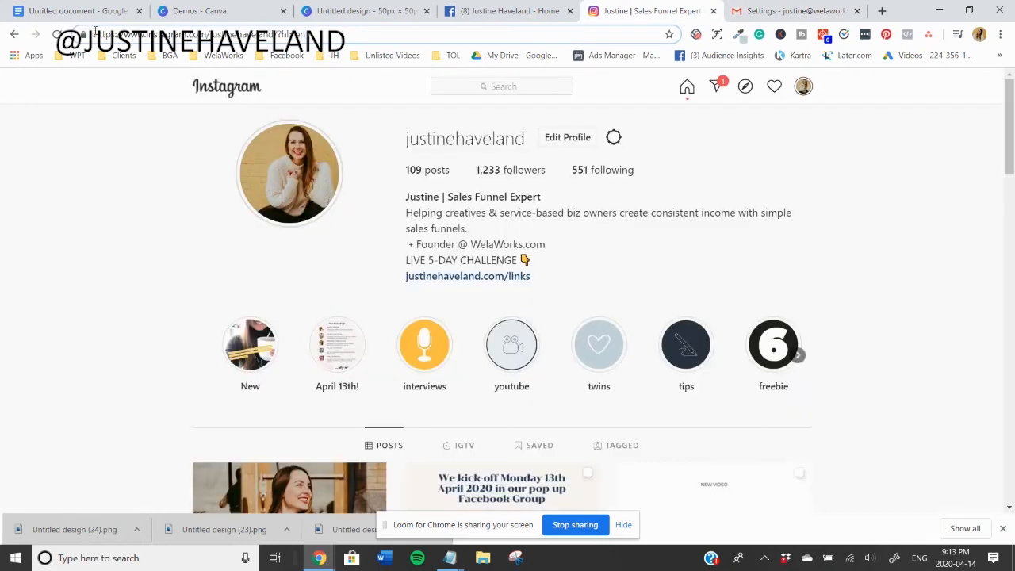
pyautogui.moveTo(93, 33); pyautogui.dragTo(277, 35)
pyautogui.hotkey('ctrl', 'c')
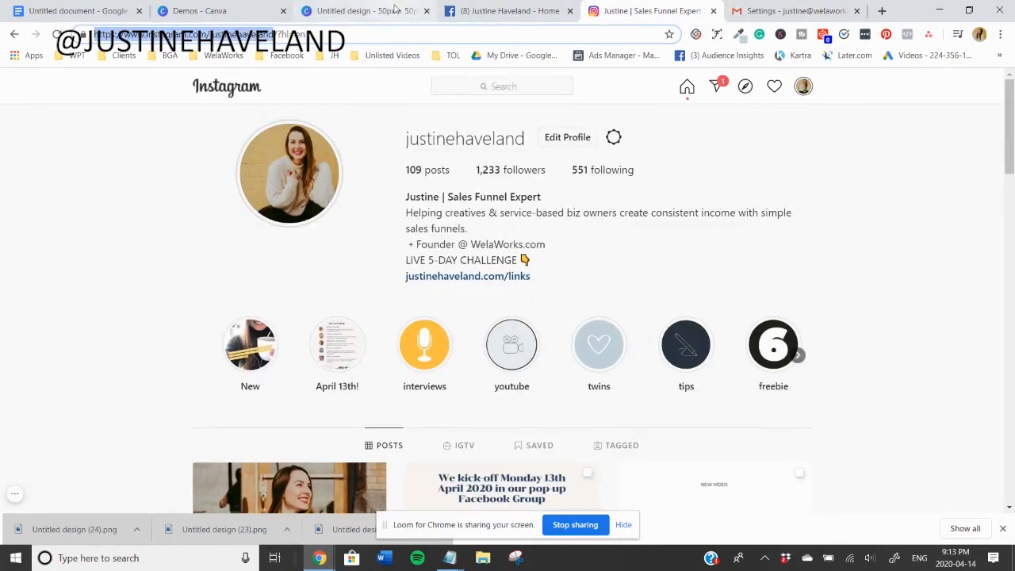
pyautogui.click(738, 6)
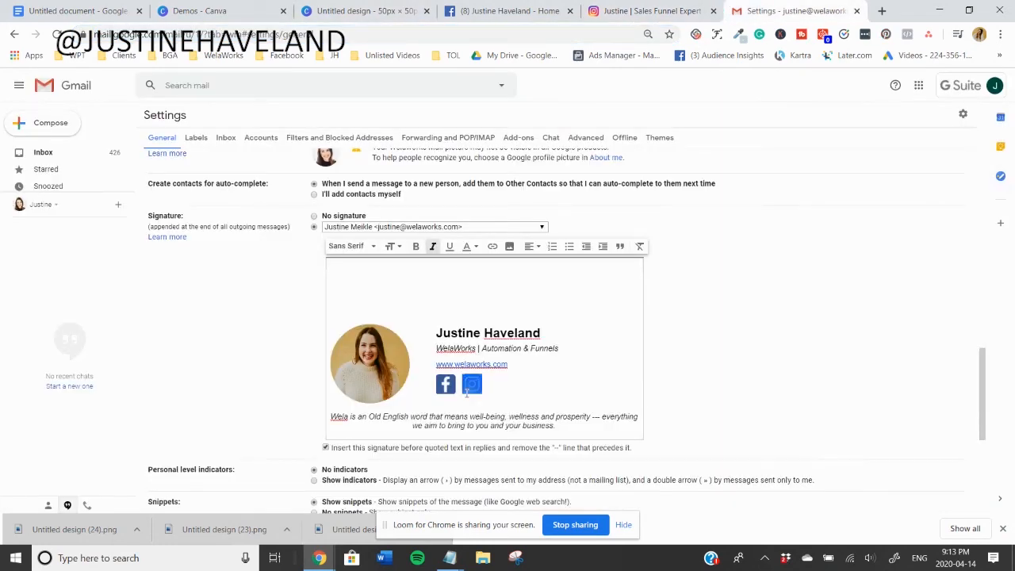
pyautogui.click(472, 384)
pyautogui.click(493, 248)
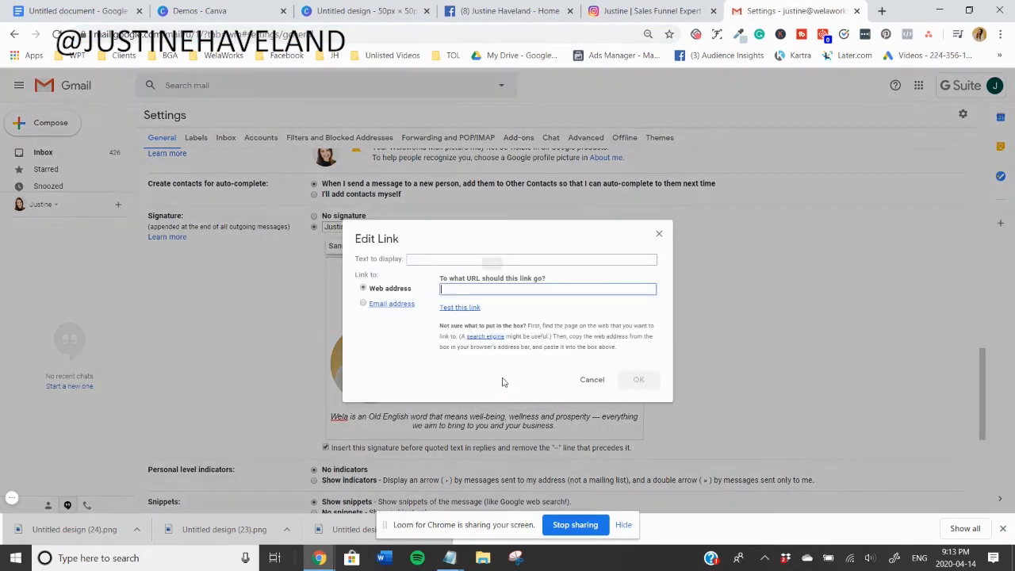
pyautogui.hotkey('ctrl', 'v')
pyautogui.click(638, 379)
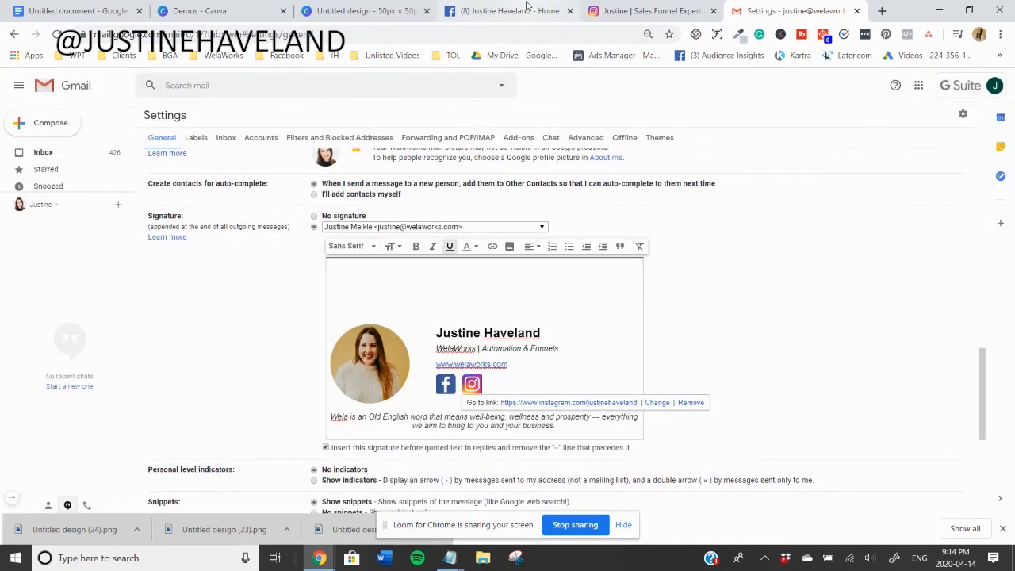
# Link the Facebook icon in the Gmail signature to the Facebook page's address, copied without its query part.
pyautogui.click(526, 10)
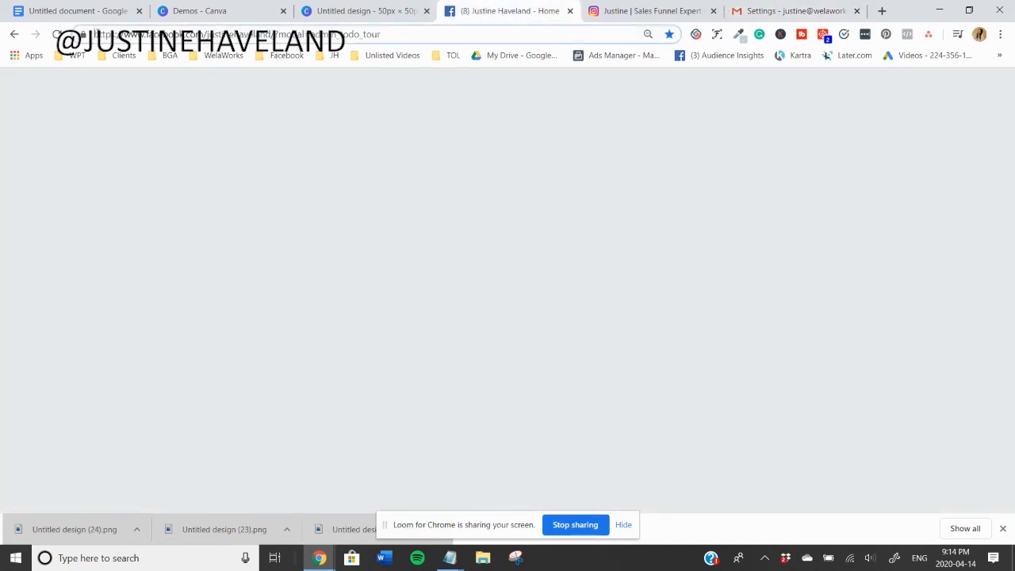
pyautogui.moveTo(97, 34); pyautogui.dragTo(271, 35)
pyautogui.hotkey('ctrl', 'c')
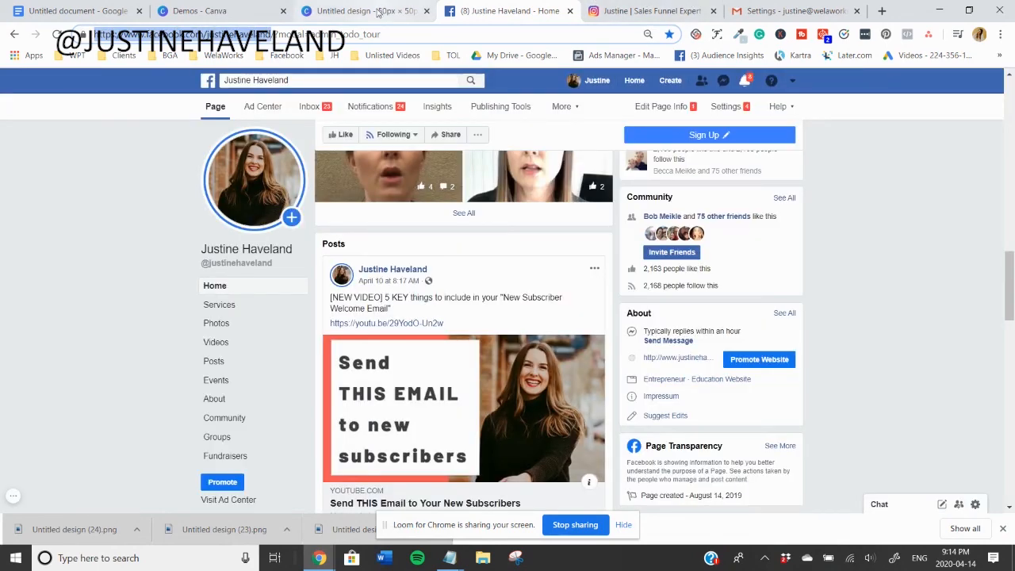
pyautogui.click(780, 9)
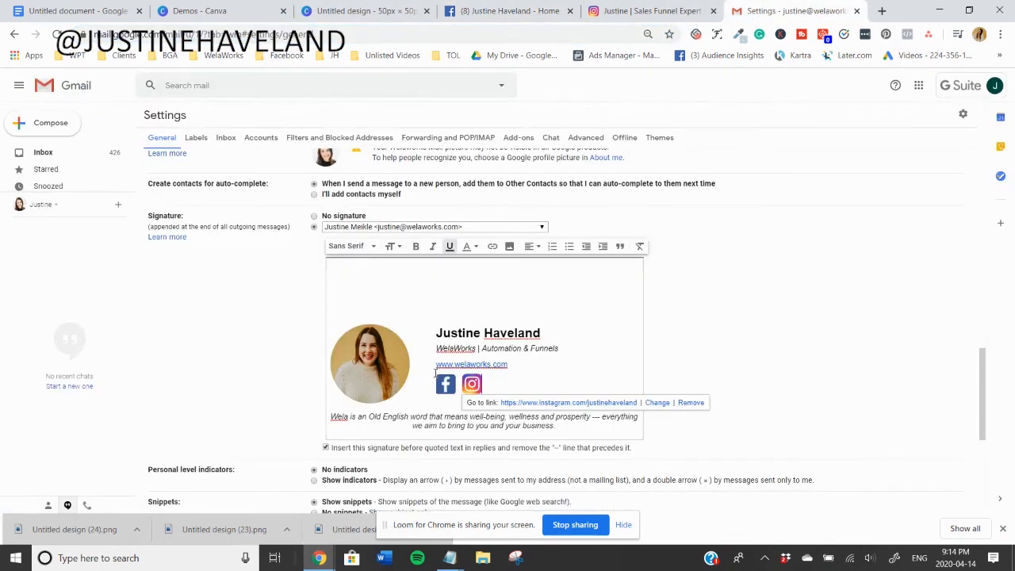
pyautogui.click(447, 381)
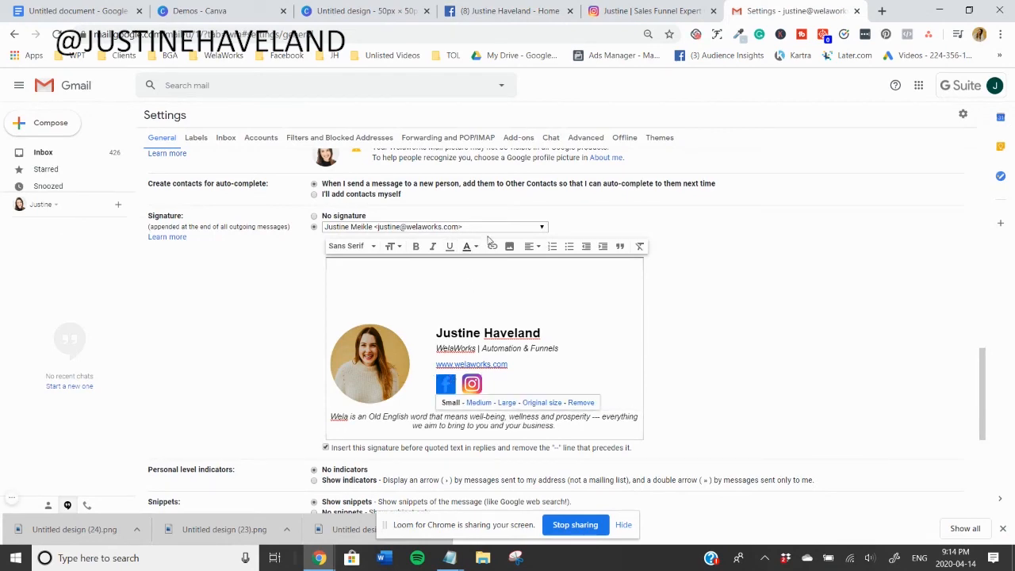
pyautogui.hotkey('ctrl', 'k')
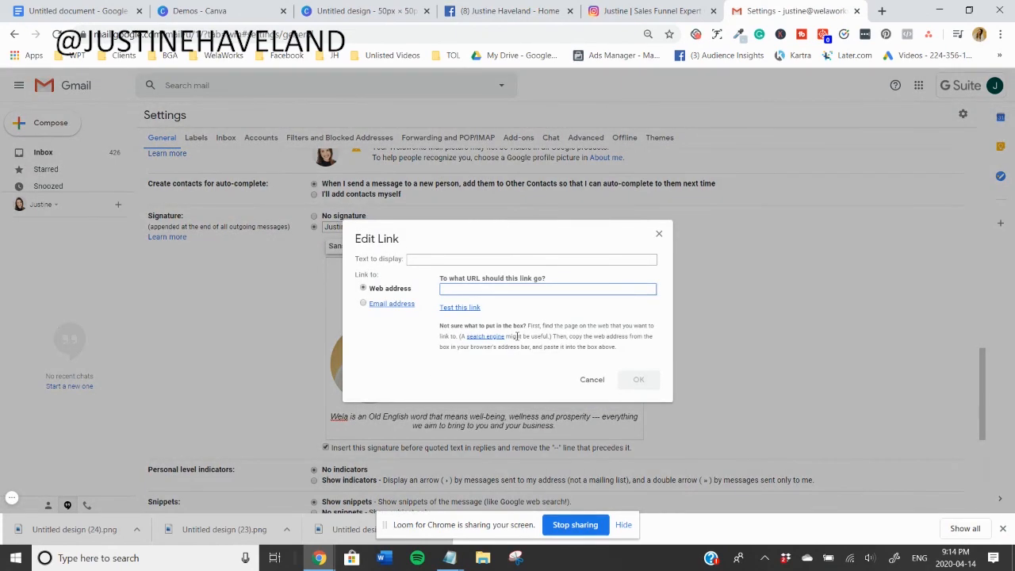
pyautogui.hotkey('ctrl', 'v')
pyautogui.click(639, 380)
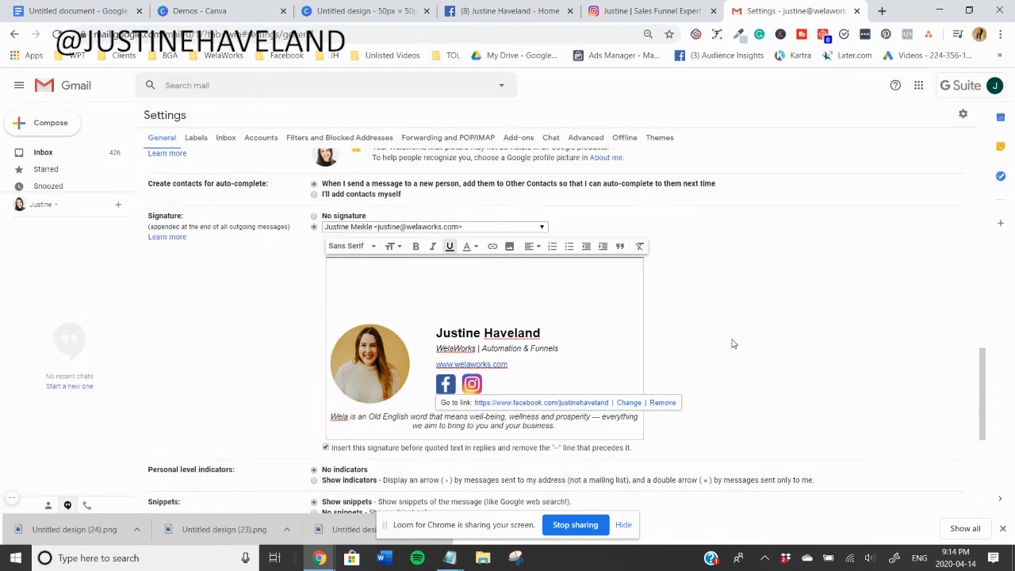
# Save the Gmail settings changes and start a new message to check the signature.
pyautogui.scroll(-4, 734, 344)
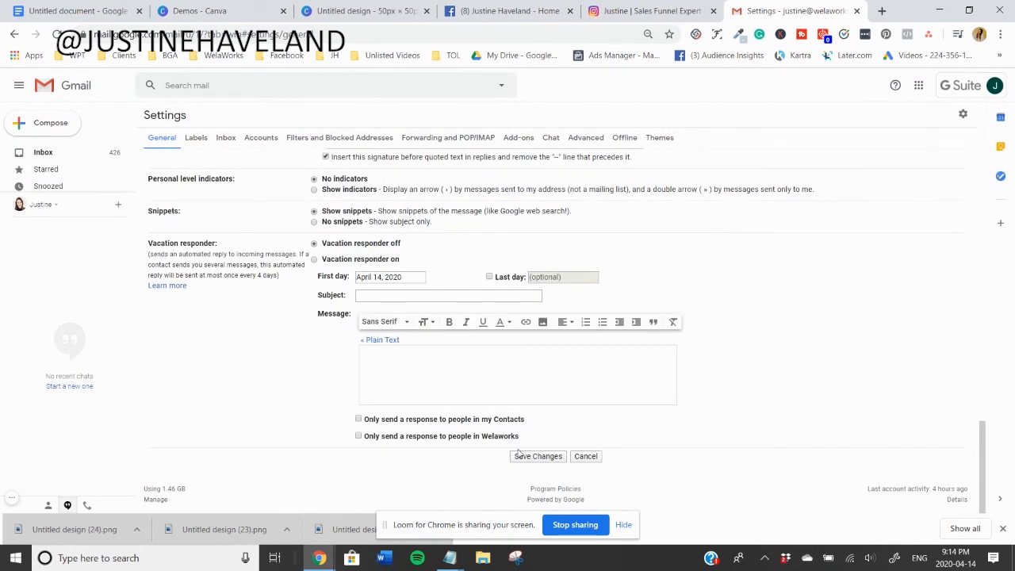
pyautogui.click(536, 456)
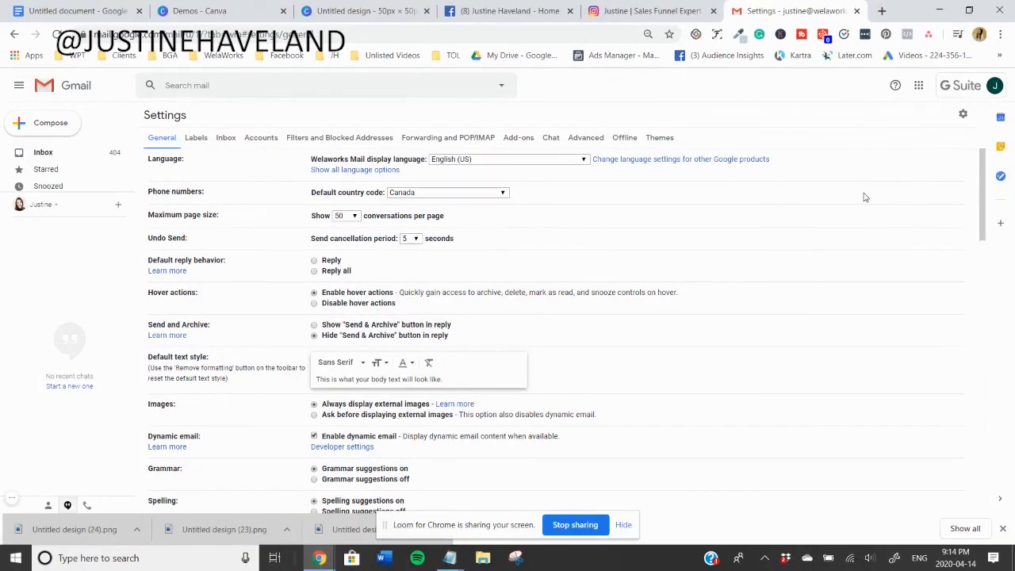
pyautogui.click(43, 129)
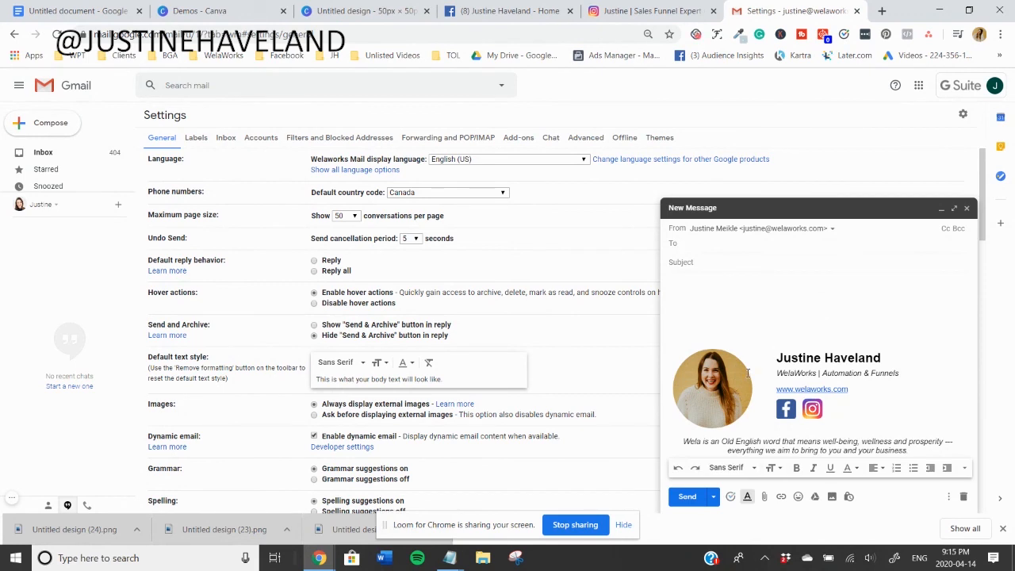
# Try shrinking the portrait in the new message's signature and undo the resize.
pyautogui.click(714, 399)
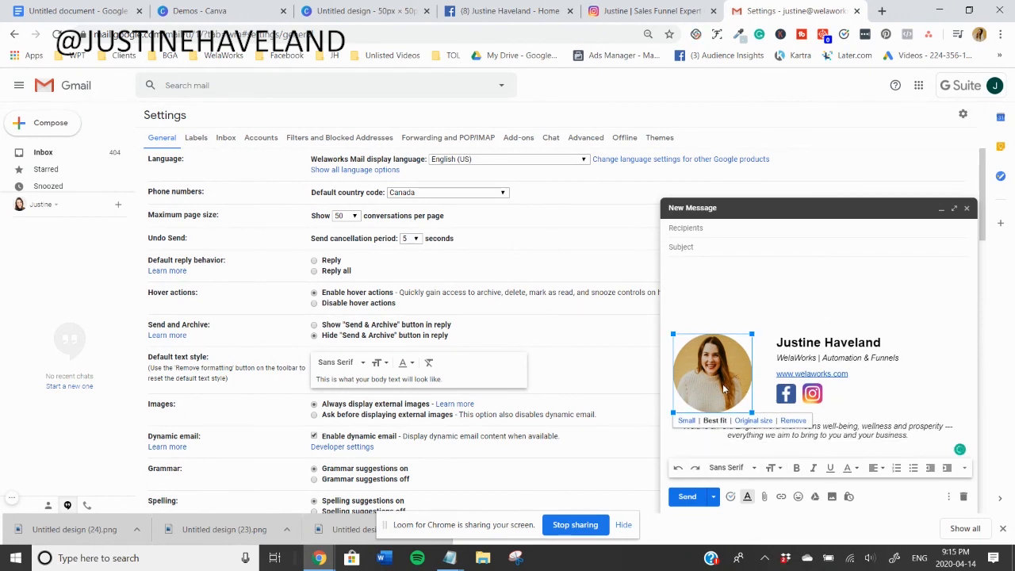
pyautogui.moveTo(753, 413); pyautogui.dragTo(737, 395)
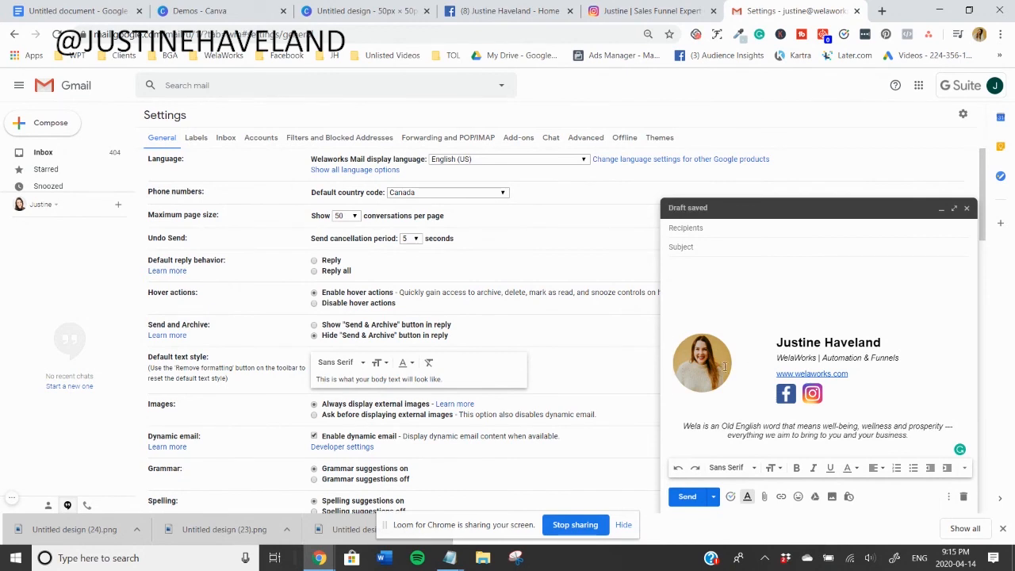
pyautogui.hotkey('ctrl', 'z')
# Shrink the Facebook and Instagram icons in the new message's signature to a slightly smaller matching size.
pyautogui.click(792, 400)
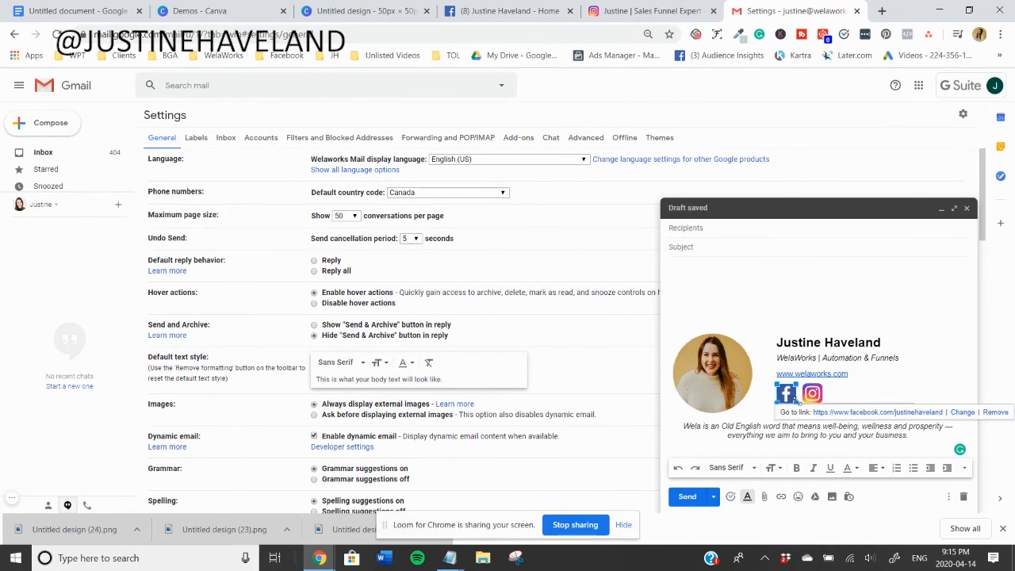
pyautogui.moveTo(796, 402); pyautogui.dragTo(816, 398)
pyautogui.click(814, 394)
pyautogui.click(817, 398)
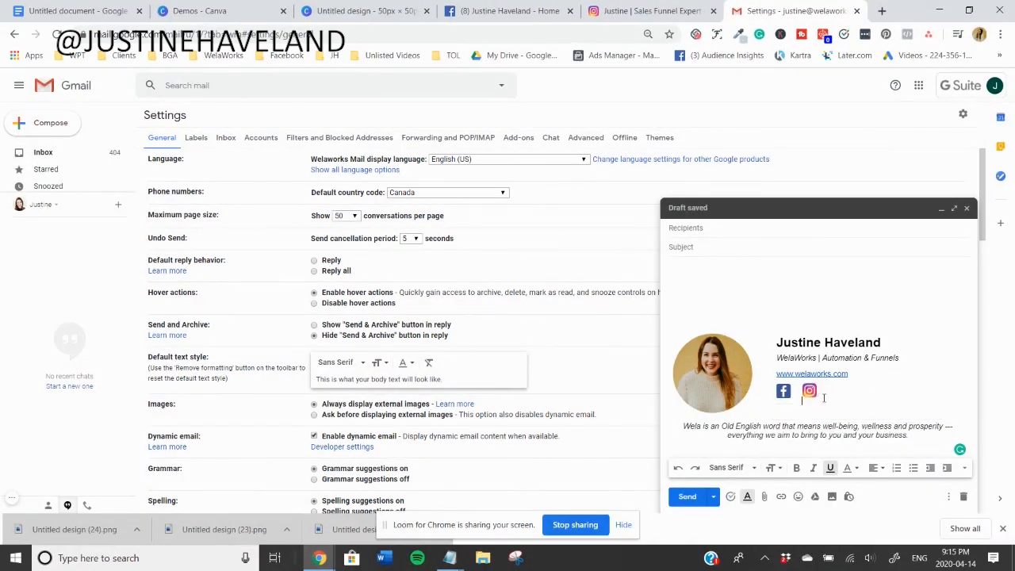
# Replace the signature in the Gmail settings with the adjusted version copied from the new message, and expand the message window to check it.
pyautogui.hotkey('ctrl', 'a')
pyautogui.hotkey('ctrl', 'c')
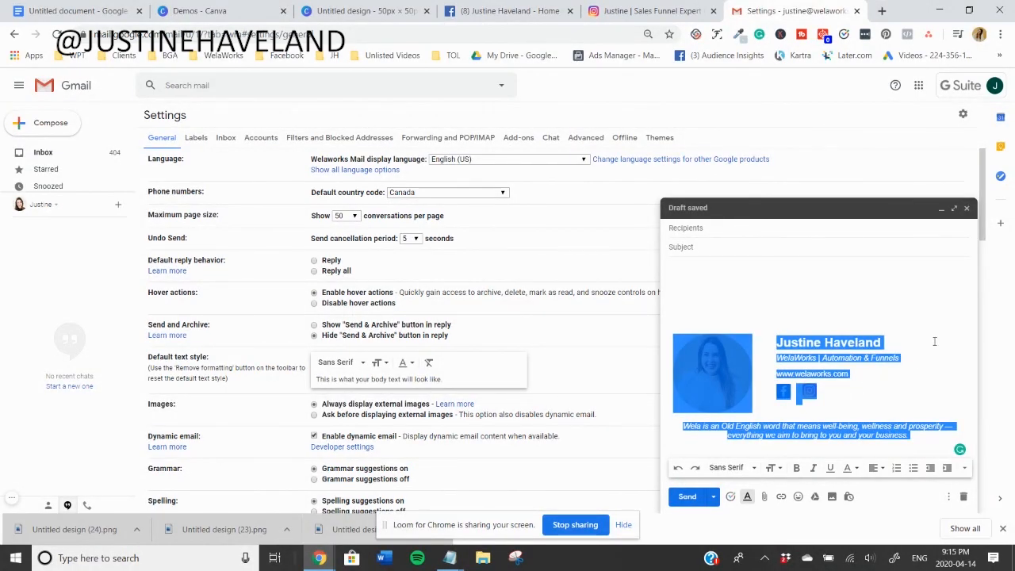
pyautogui.click(871, 160)
pyautogui.scroll(-4, 571, 246)
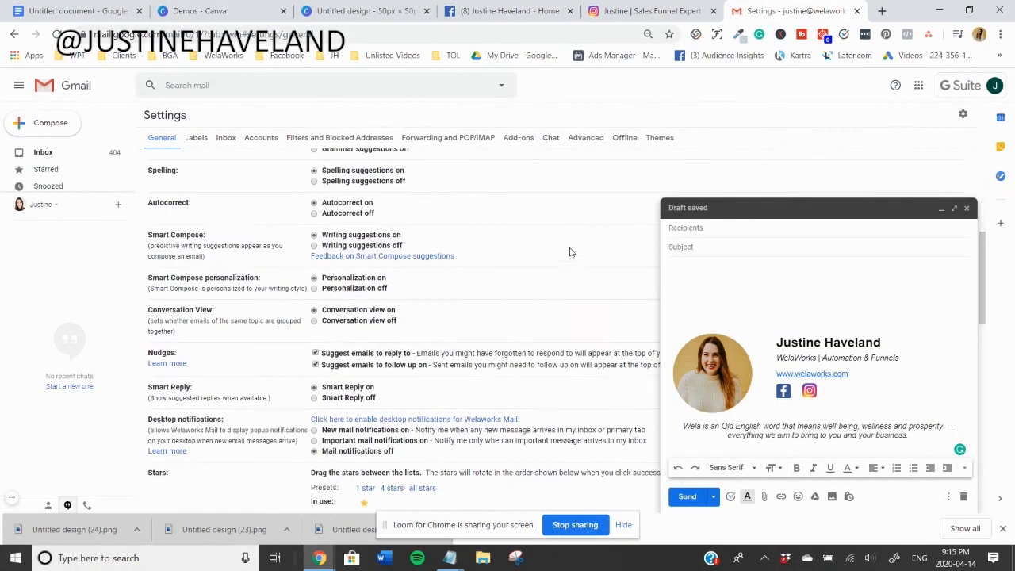
pyautogui.scroll(-10, 559, 262)
pyautogui.scroll(3, 555, 315)
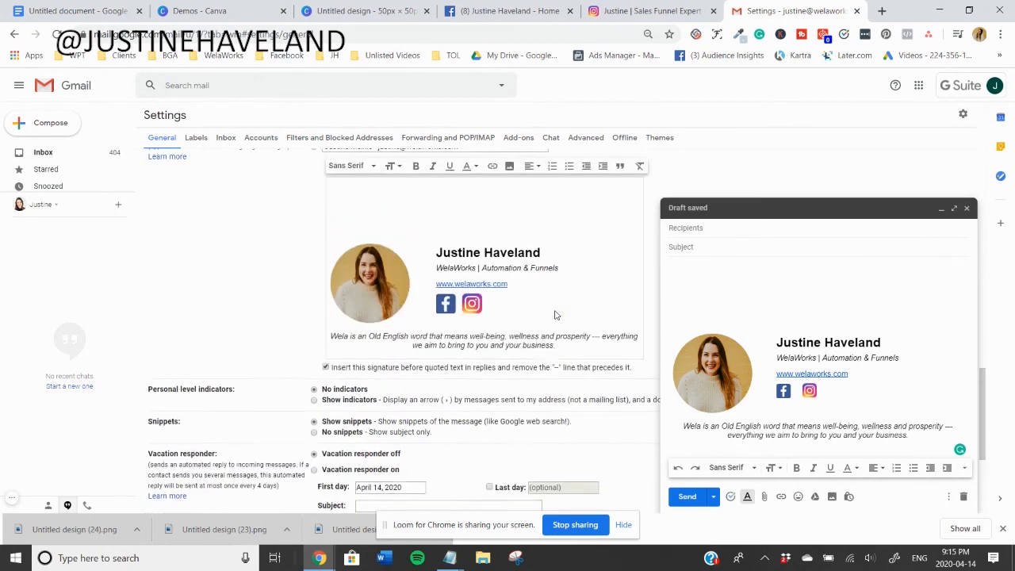
pyautogui.scroll(1, 555, 315)
pyautogui.hotkey('ctrl', 'a')
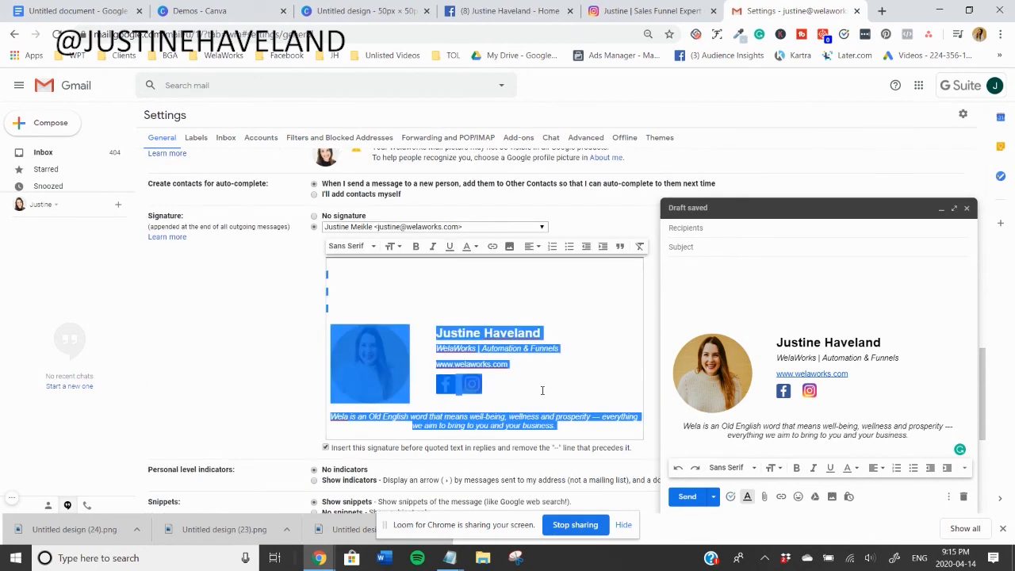
pyautogui.hotkey('ctrl', 'v')
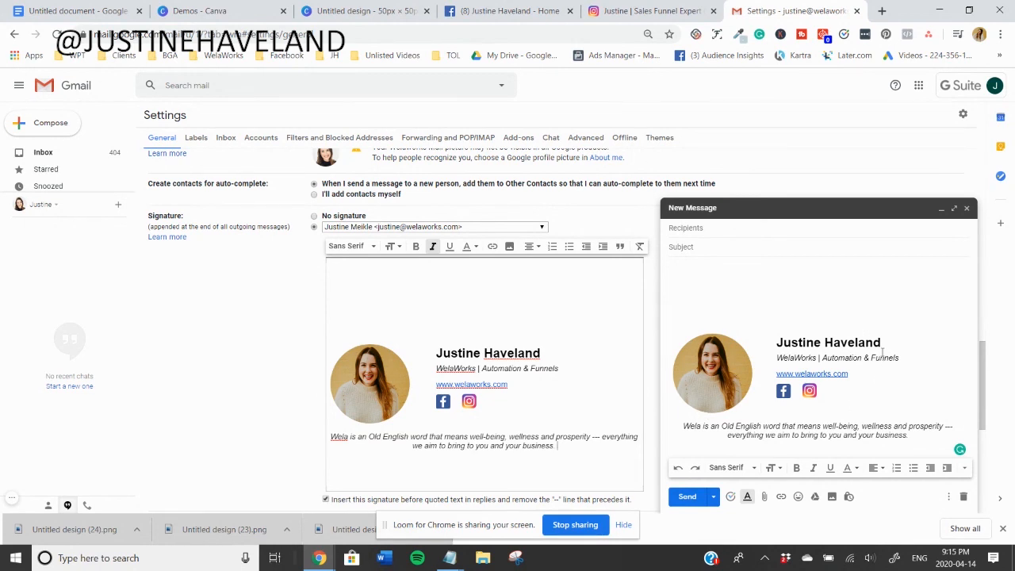
pyautogui.click(954, 208)
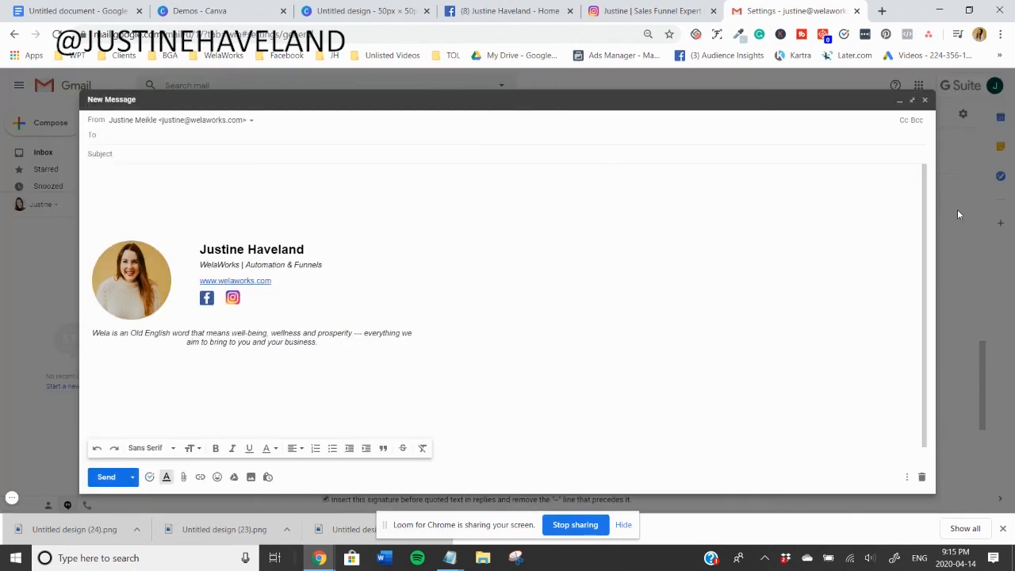